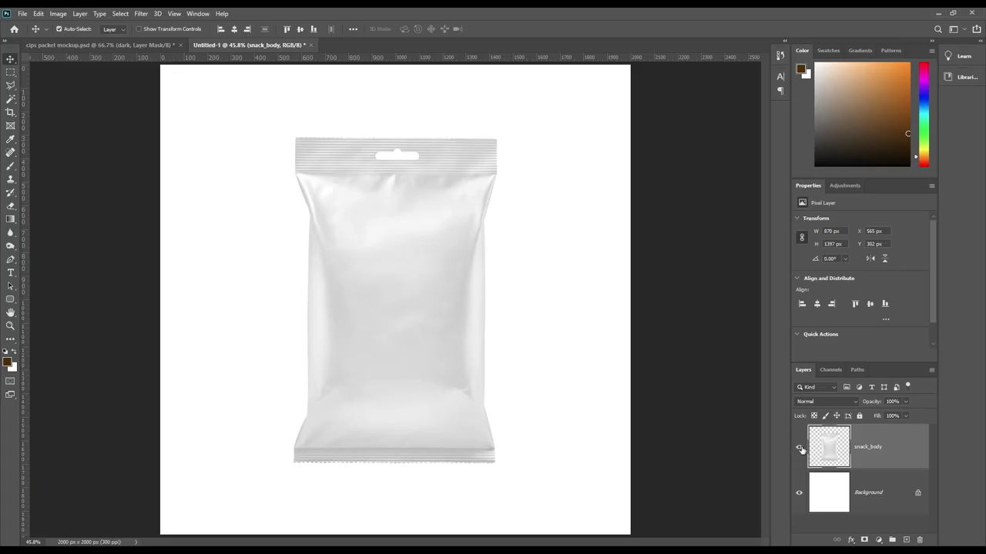
Step: Toggle the snack_body and Background layers' visibility to inspect them, then reselect snack_body
{"action": "left_click", "coordinate": [799, 449]}
{"action": "left_click", "coordinate": [800, 449]}
{"action": "left_click", "coordinate": [892, 501]}
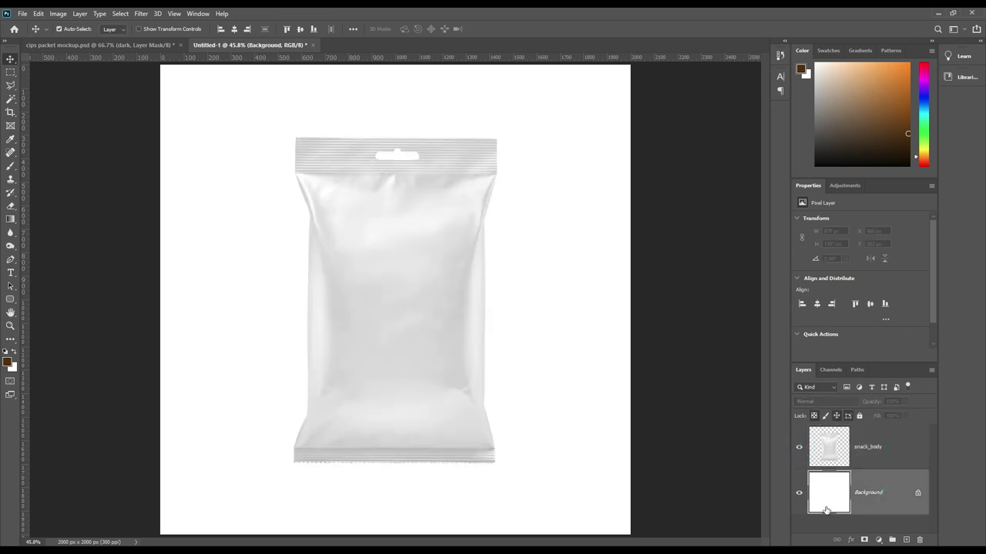
{"action": "left_click", "coordinate": [798, 493]}
{"action": "left_click", "coordinate": [799, 492]}
{"action": "left_click", "coordinate": [881, 460]}
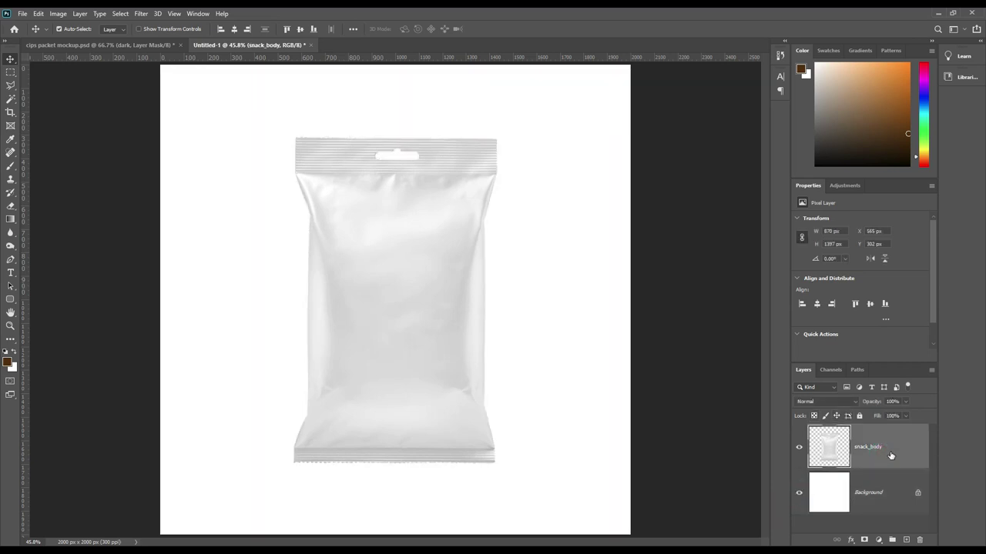
{"action": "left_click", "coordinate": [903, 455]}
Step: Draw a black rectangle of about 890 × 1420 px covering the snack bag
{"action": "left_click", "coordinate": [14, 299]}
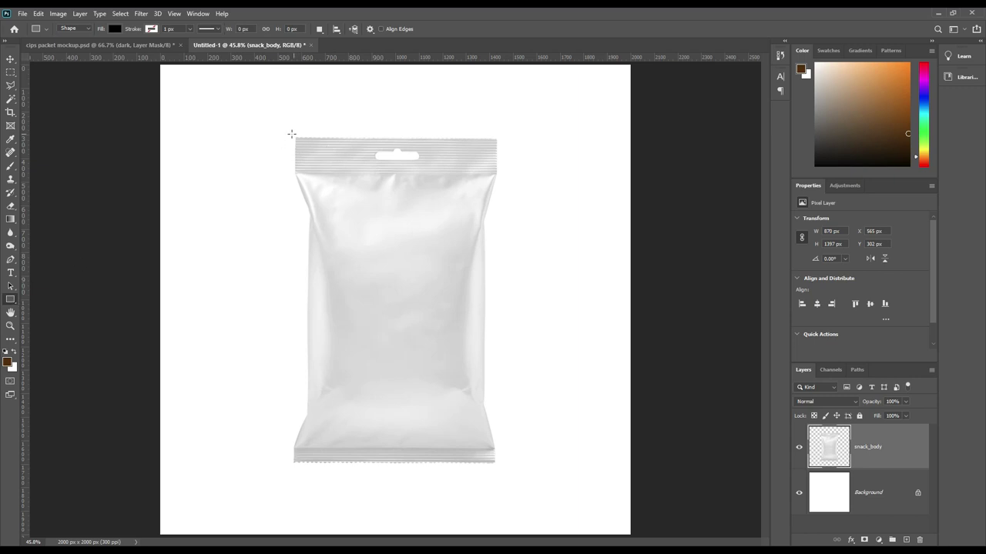
{"action": "left_click_drag", "start_coordinate": [290, 133], "coordinate": [450, 333]}
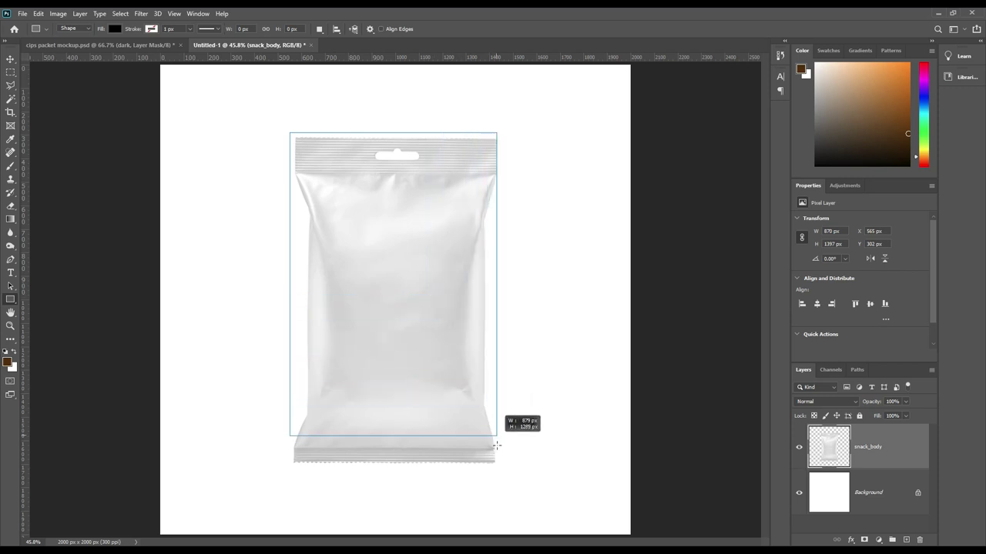
{"action": "left_click_drag", "start_coordinate": [450, 333], "coordinate": [497, 465]}
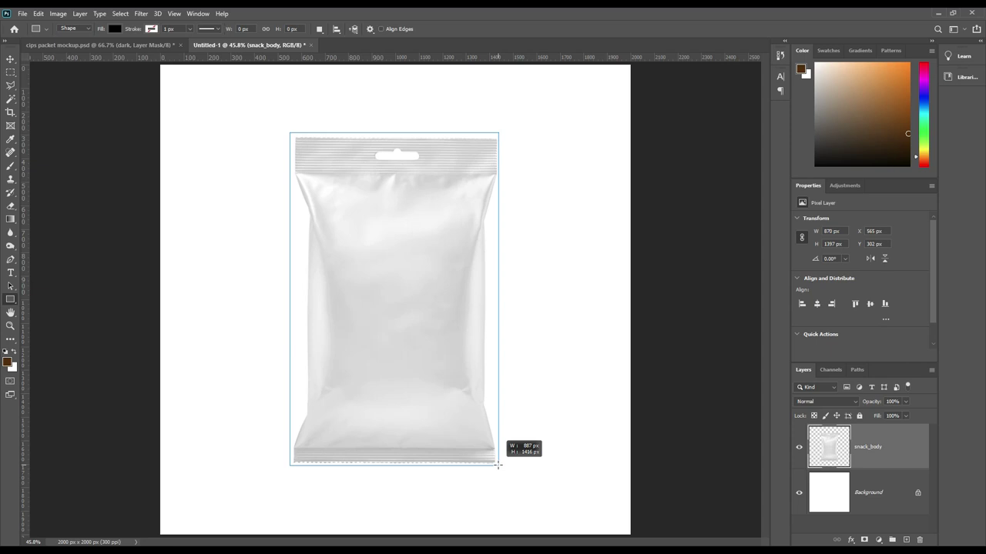
{"action": "left_click_drag", "start_coordinate": [498, 465], "coordinate": [497, 465]}
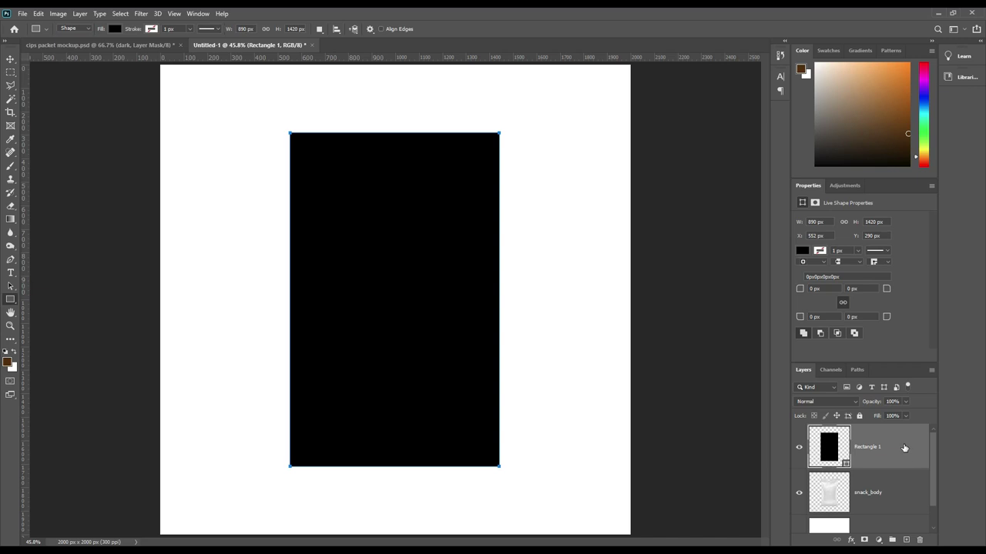
Step: Change the rectangle's fill colour to pure red ff0000
{"action": "double_click", "coordinate": [845, 464]}
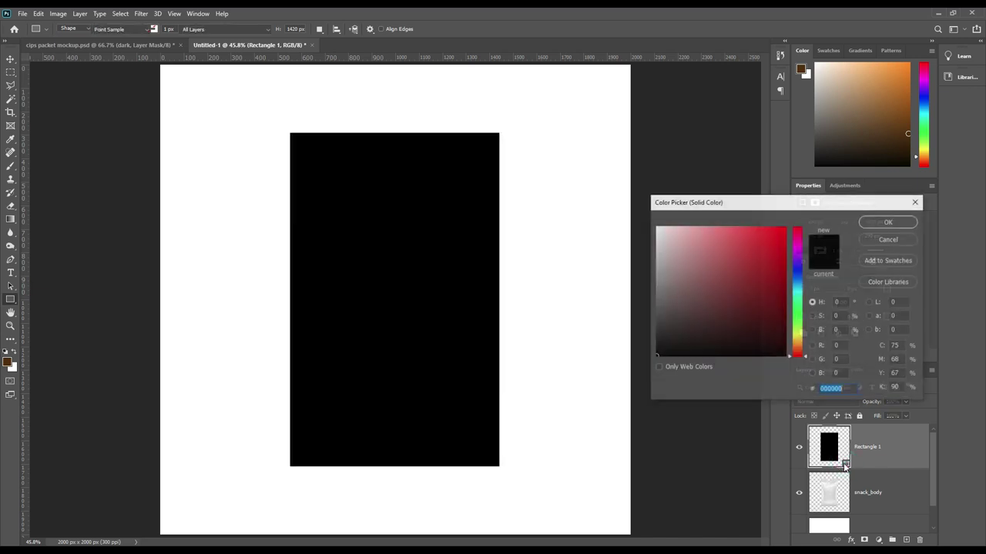
{"action": "type", "text": "ff0000"}
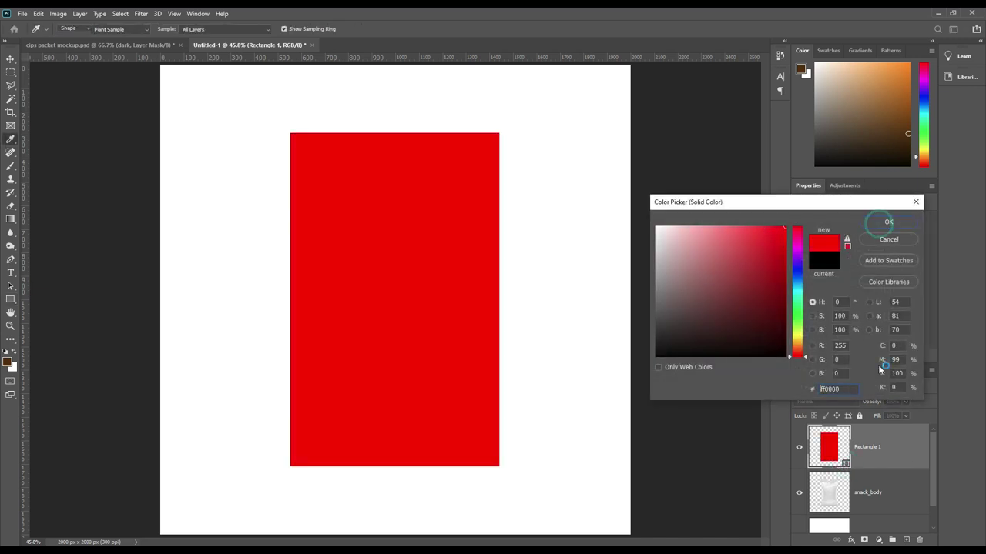
{"action": "key", "text": "Return"}
Step: Convert Rectangle 1 to a smart object and set its blend mode to Multiply
{"action": "right_click", "coordinate": [904, 445]}
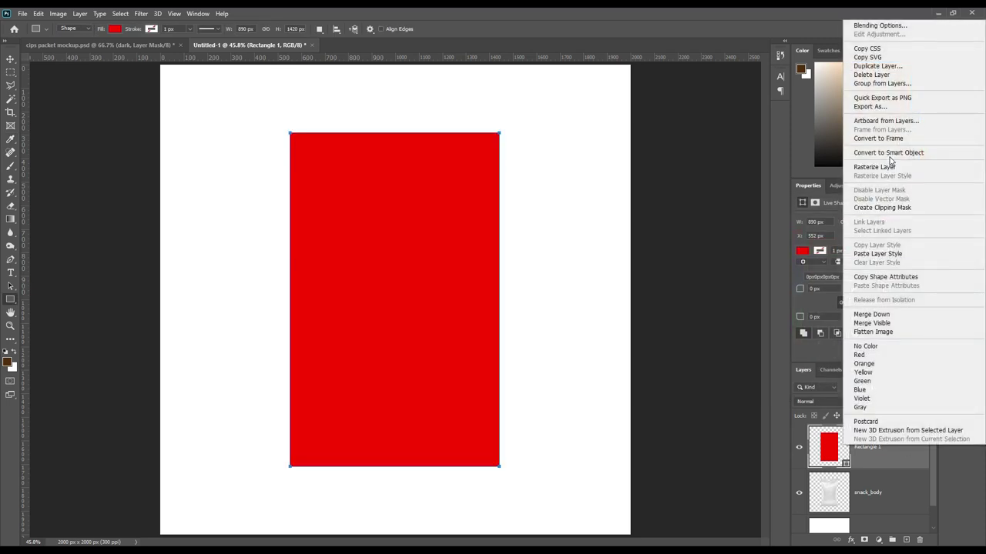
{"action": "left_click", "coordinate": [889, 157]}
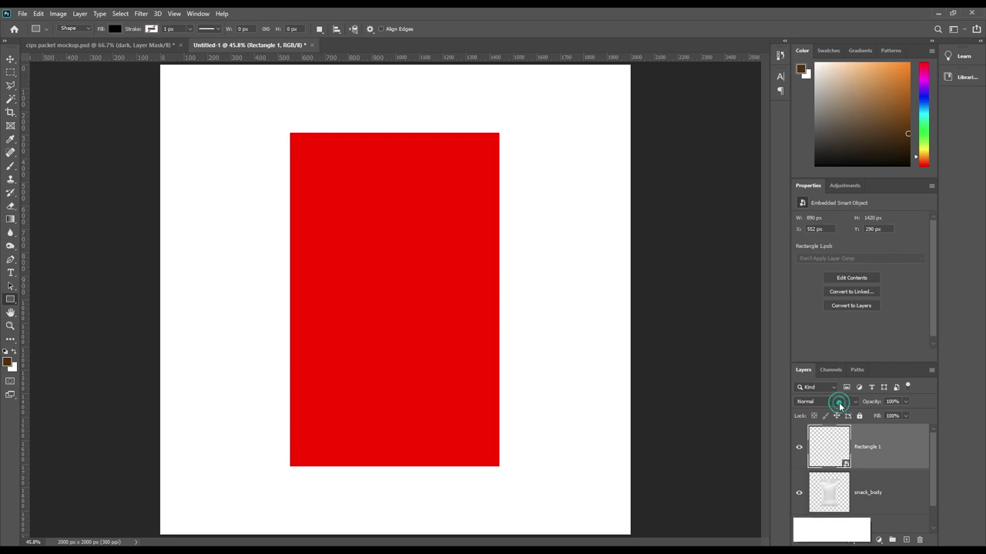
{"action": "left_click", "coordinate": [840, 402]}
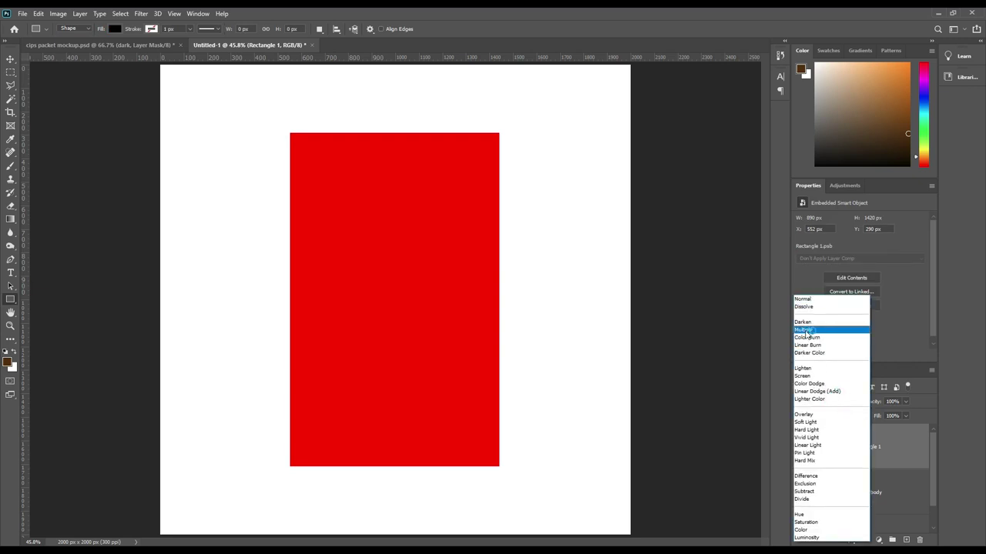
{"action": "left_click", "coordinate": [814, 331]}
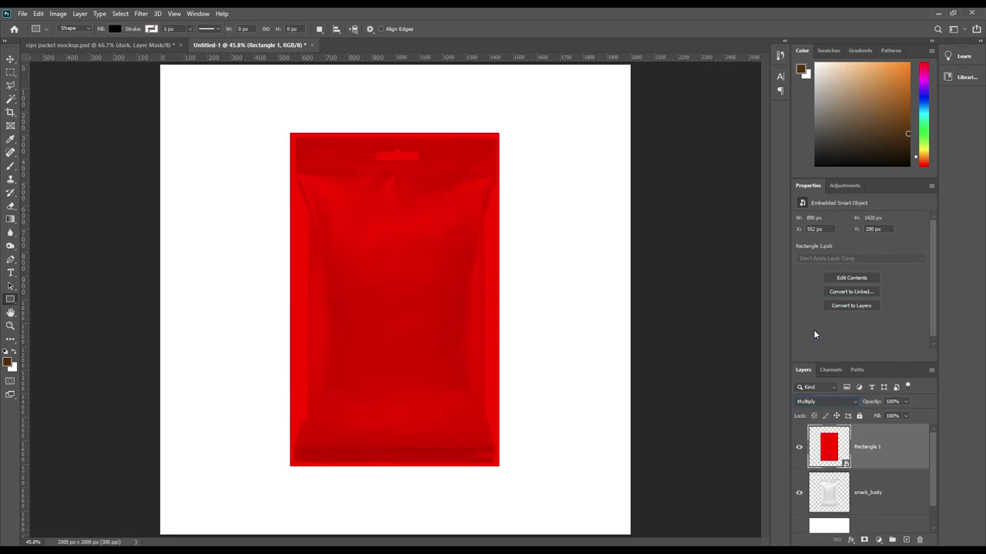
{"action": "key", "text": "ctrl+t"}
Step: Switch the transform to Warp and bend the rectangle's left edge inward
{"action": "right_click", "coordinate": [393, 243]}
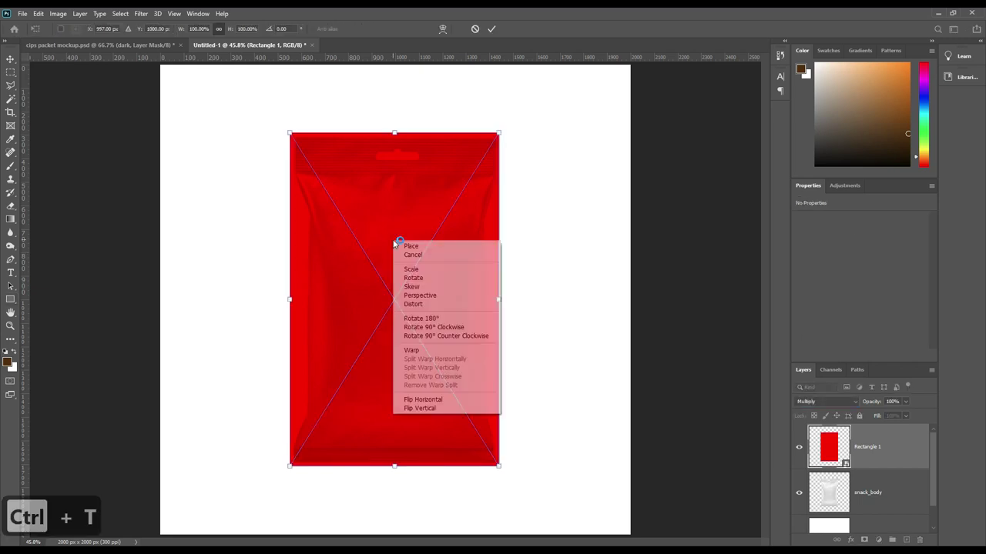
{"action": "left_click", "coordinate": [410, 350]}
{"action": "left_click_drag", "start_coordinate": [293, 358], "coordinate": [308, 361]}
{"action": "left_click_drag", "start_coordinate": [291, 248], "coordinate": [301, 245]}
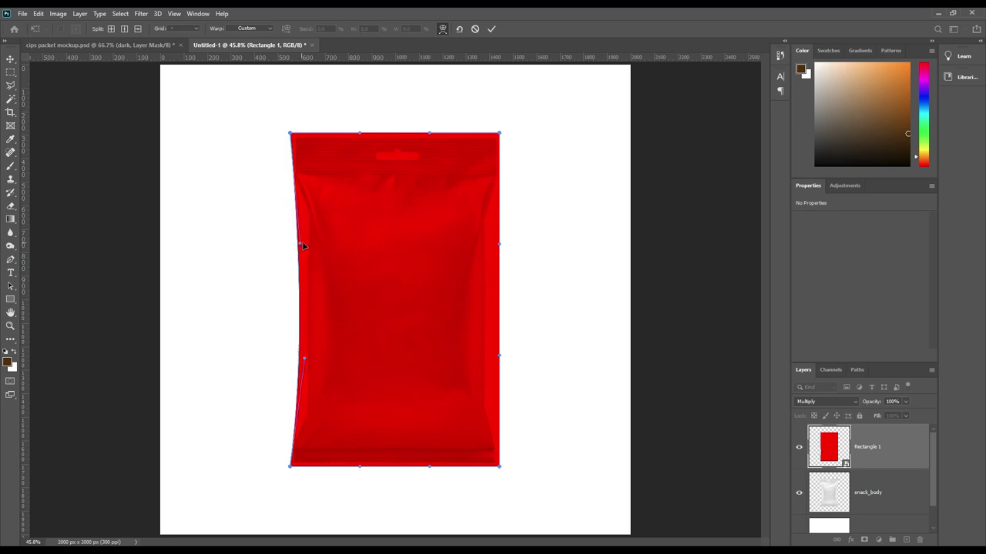
{"action": "left_click_drag", "start_coordinate": [305, 245], "coordinate": [307, 244]}
{"action": "left_click_drag", "start_coordinate": [309, 245], "coordinate": [310, 244]}
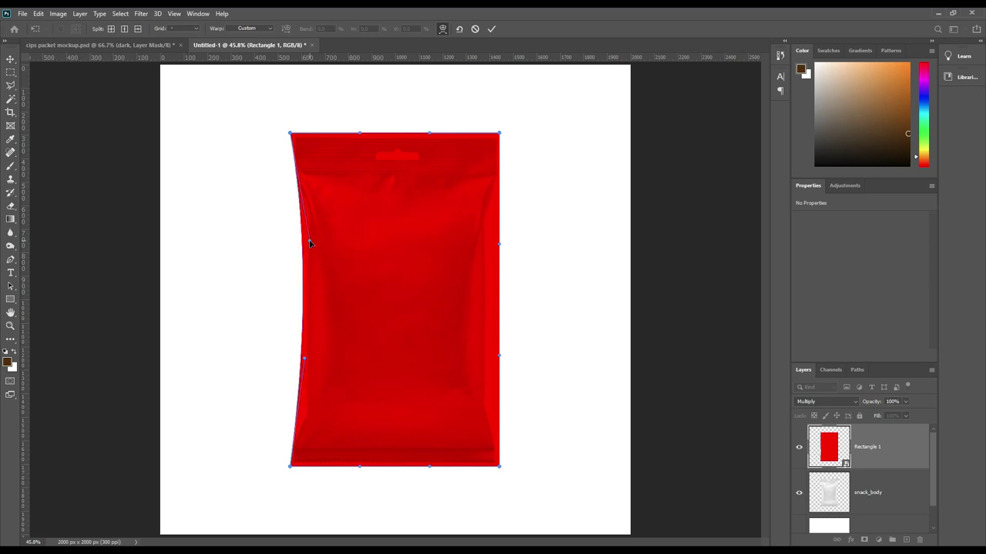
{"action": "left_click", "coordinate": [305, 359]}
{"action": "left_click_drag", "start_coordinate": [309, 363], "coordinate": [311, 364]}
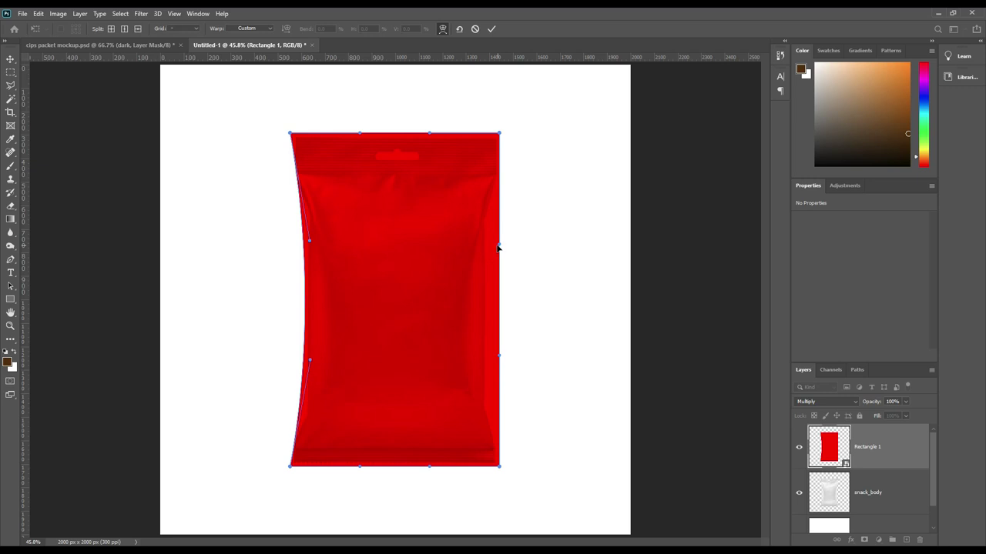
Step: Curve the right edge inward, fine-tune the corners, and commit the warp
{"action": "left_click_drag", "start_coordinate": [490, 247], "coordinate": [485, 244]}
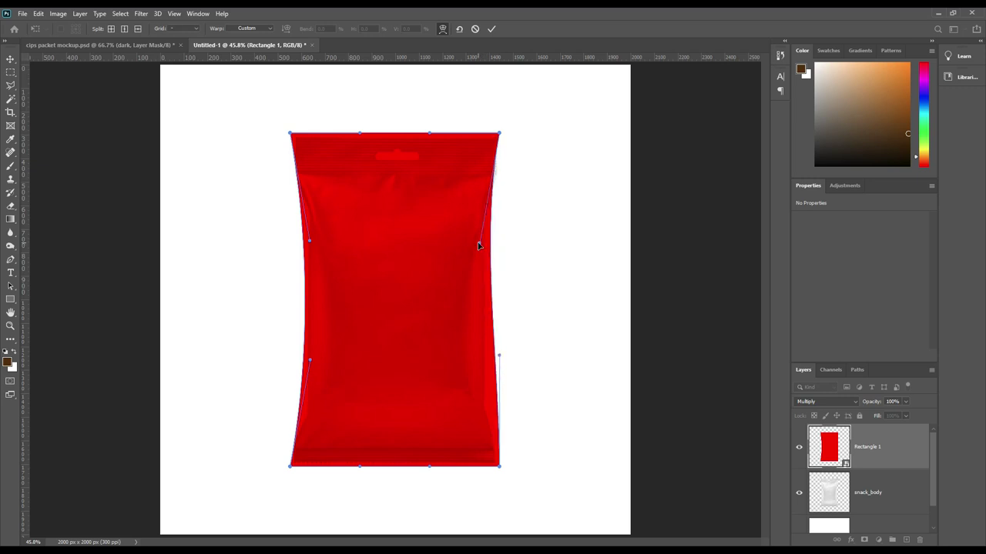
{"action": "left_click_drag", "start_coordinate": [500, 360], "coordinate": [494, 359]}
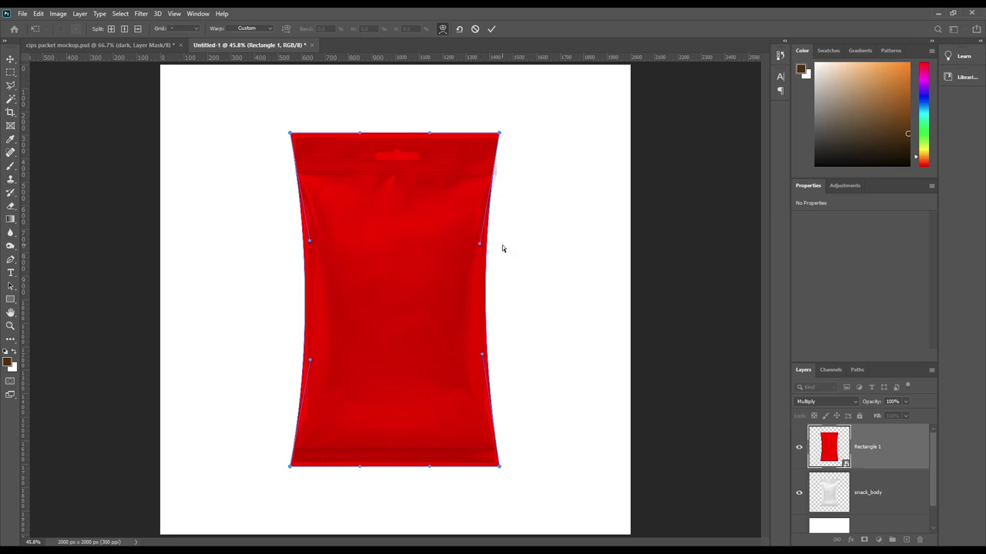
{"action": "left_click_drag", "start_coordinate": [500, 135], "coordinate": [505, 135]}
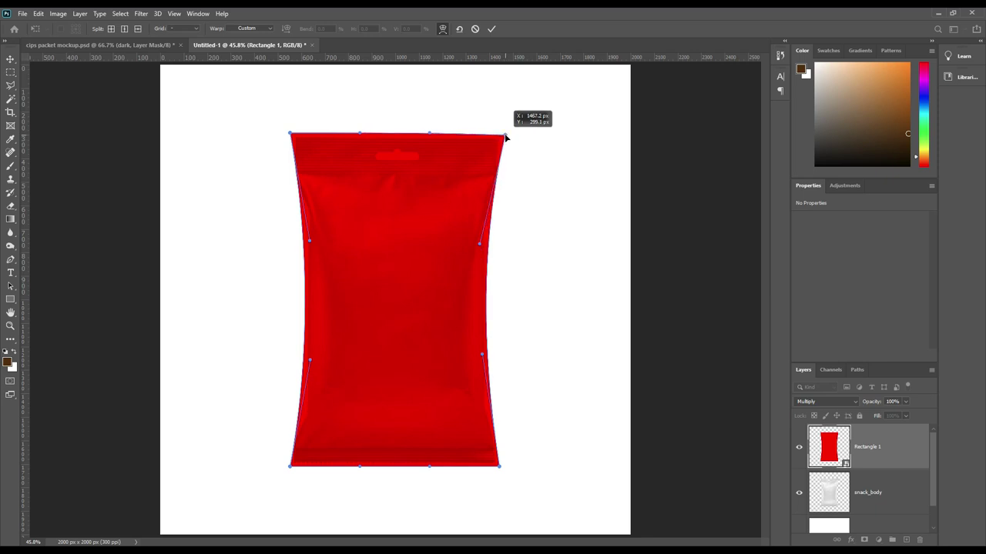
{"action": "left_click_drag", "start_coordinate": [505, 138], "coordinate": [506, 139]}
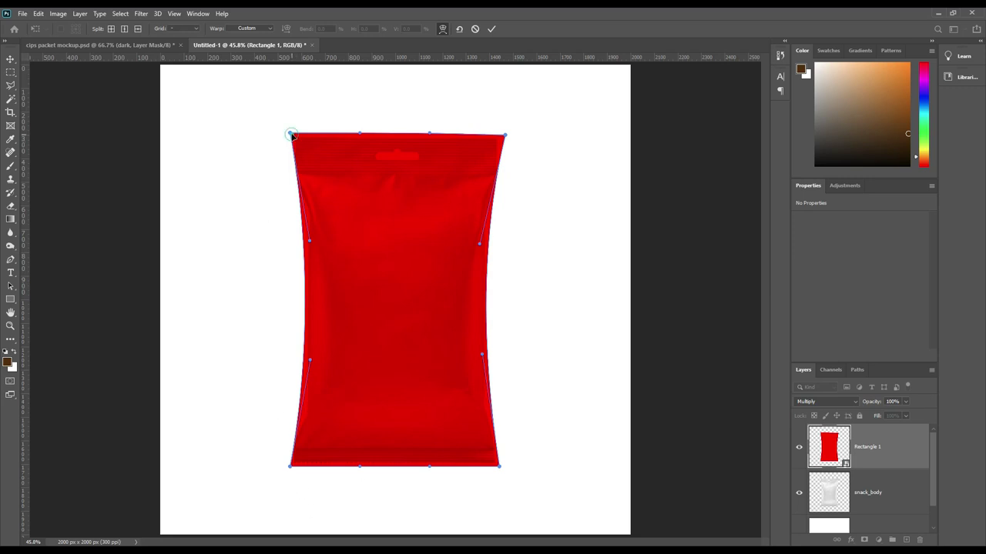
{"action": "left_click_drag", "start_coordinate": [292, 136], "coordinate": [289, 135]}
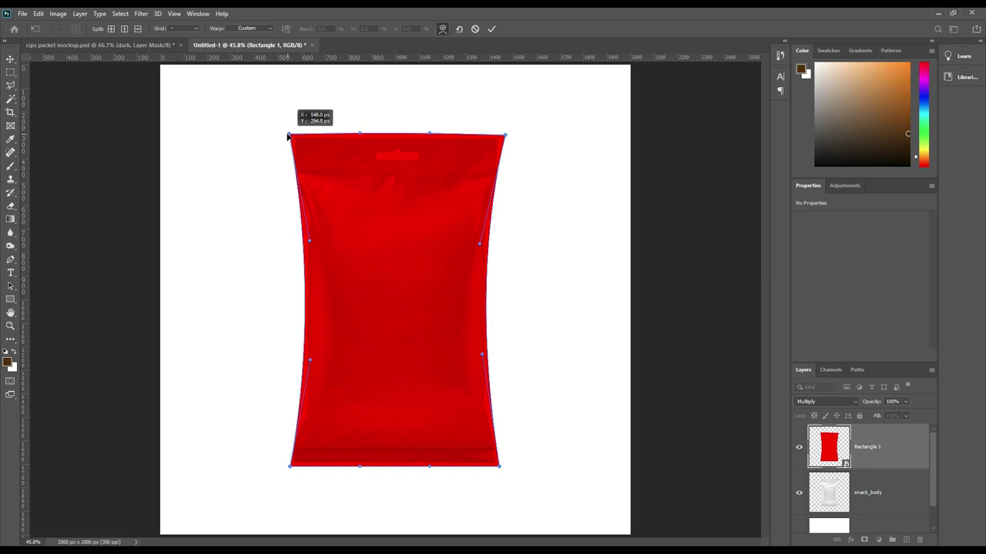
{"action": "left_click_drag", "start_coordinate": [289, 136], "coordinate": [287, 136]}
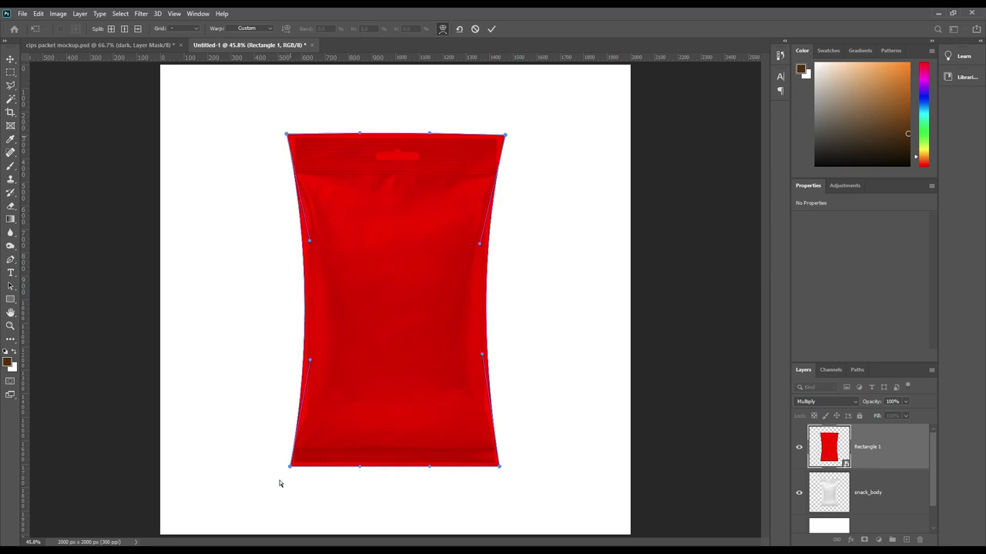
{"action": "left_click_drag", "start_coordinate": [289, 467], "coordinate": [287, 465]}
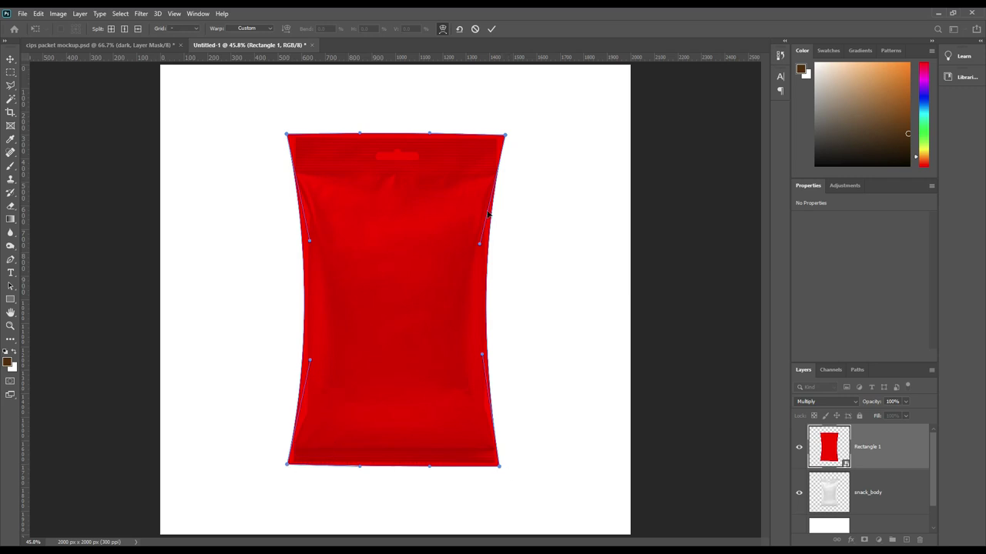
{"action": "left_click_drag", "start_coordinate": [506, 137], "coordinate": [505, 139]}
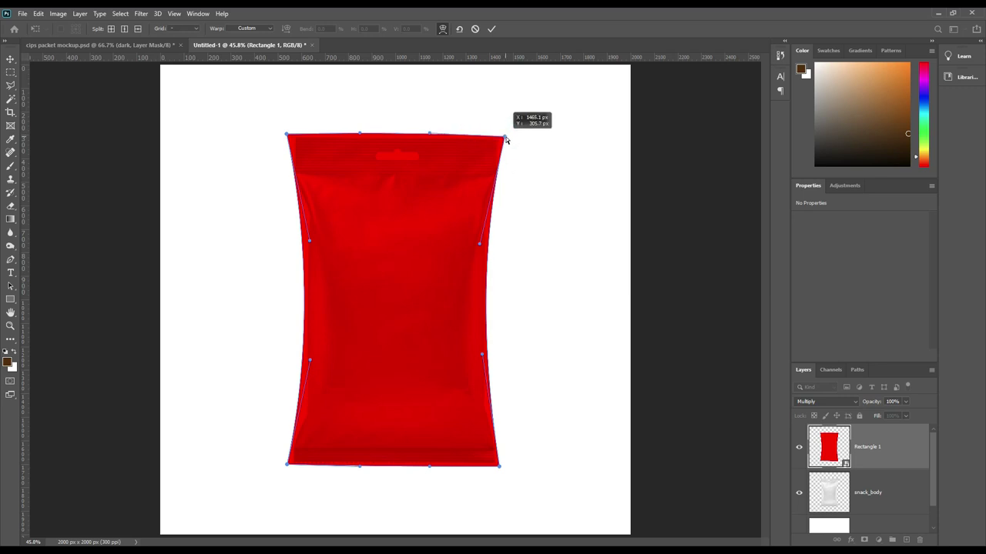
{"action": "left_click_drag", "start_coordinate": [506, 139], "coordinate": [506, 140]}
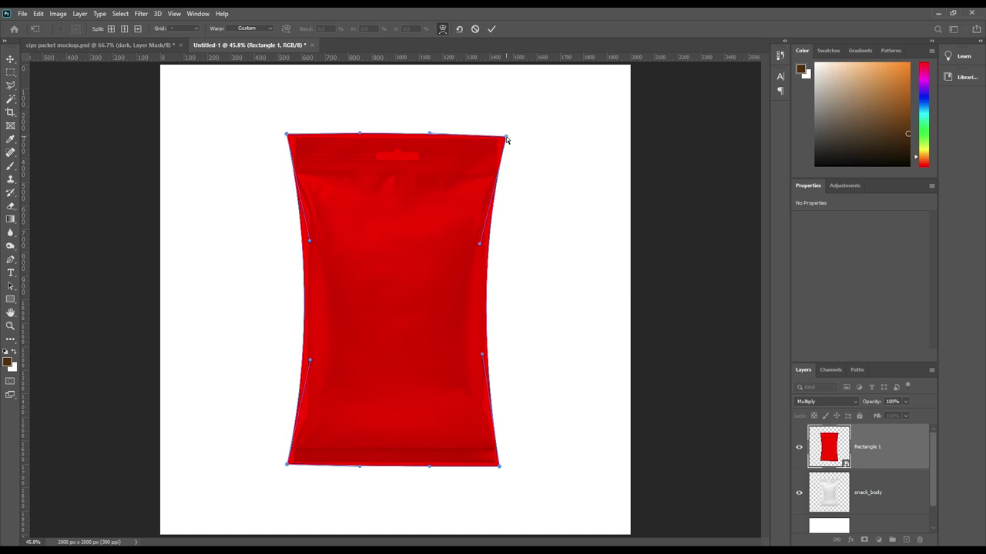
{"action": "left_click", "coordinate": [492, 30]}
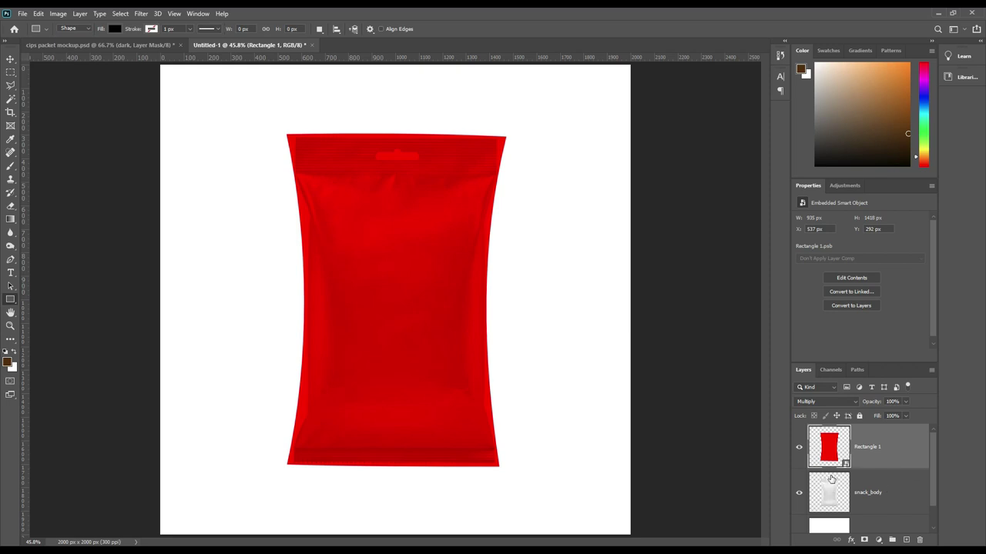
Step: Mask Rectangle 1 to the snack_body outline, including hang hole and serrated bottom
{"action": "left_click", "coordinate": [829, 496], "text": "ctrl"}
{"action": "left_click", "coordinate": [894, 445]}
{"action": "left_click", "coordinate": [864, 539]}
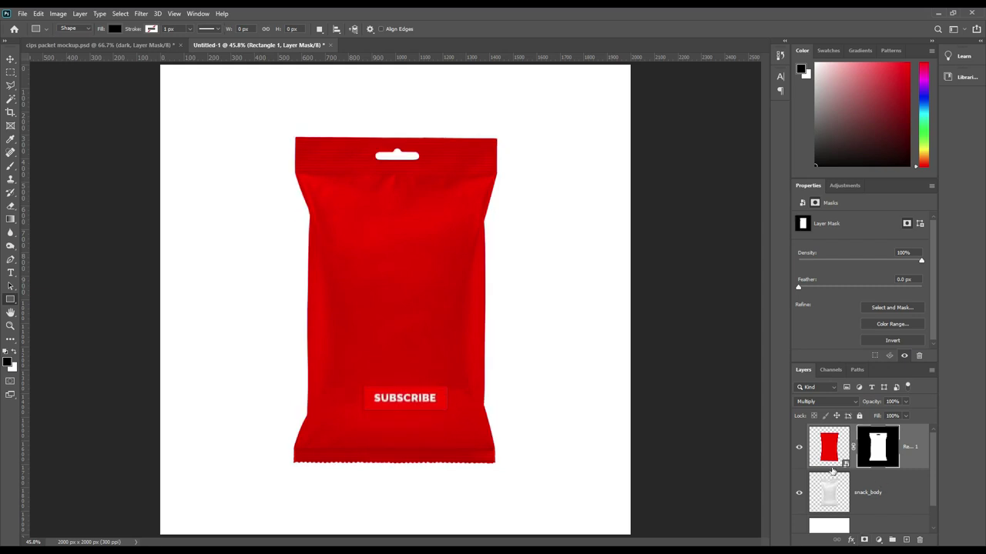
{"action": "left_click", "coordinate": [898, 495]}
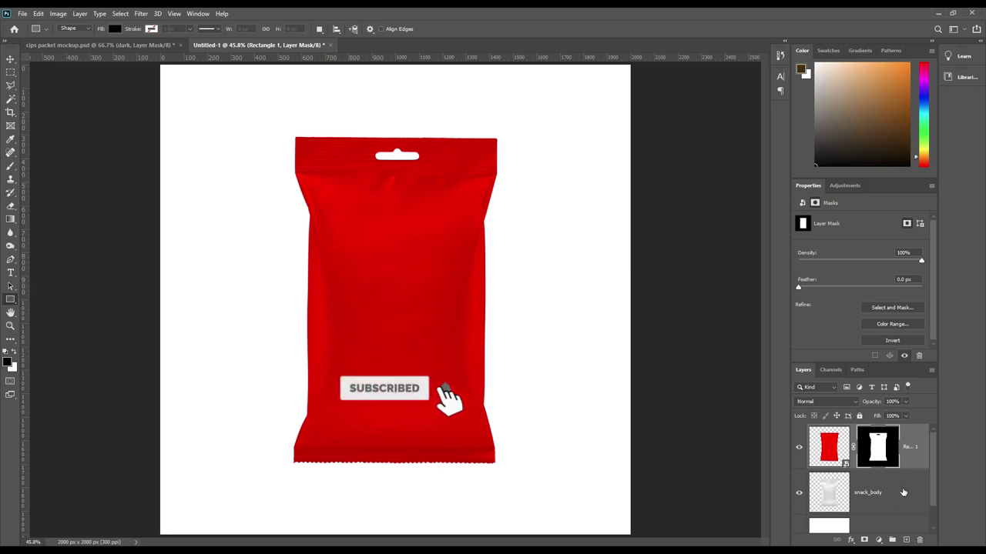
Step: Duplicate snack_body twice, move the copies above the red layer, and set snack_body copy to Linear Burn
{"action": "key", "text": "ctrl+j"}
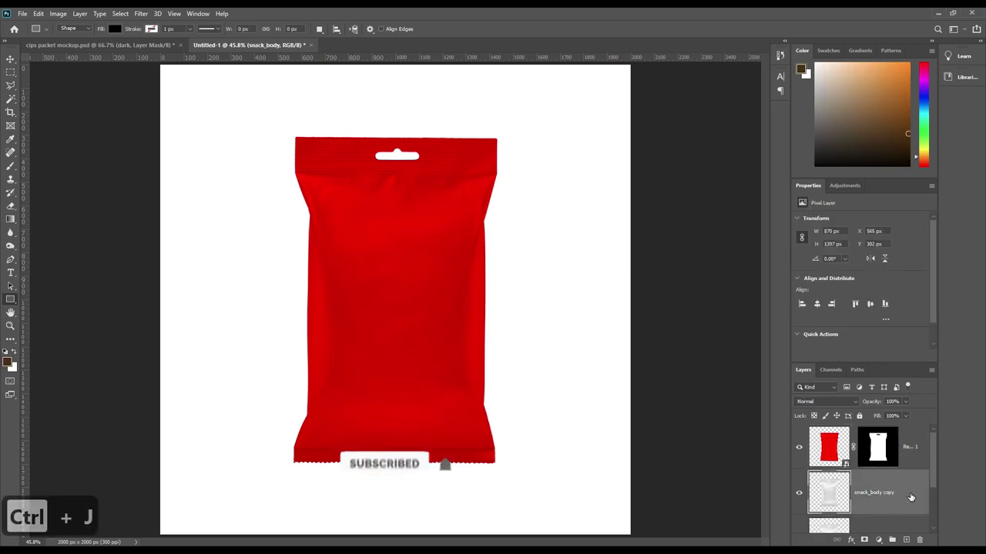
{"action": "key", "text": "ctrl+j"}
{"action": "left_click", "coordinate": [885, 502]}
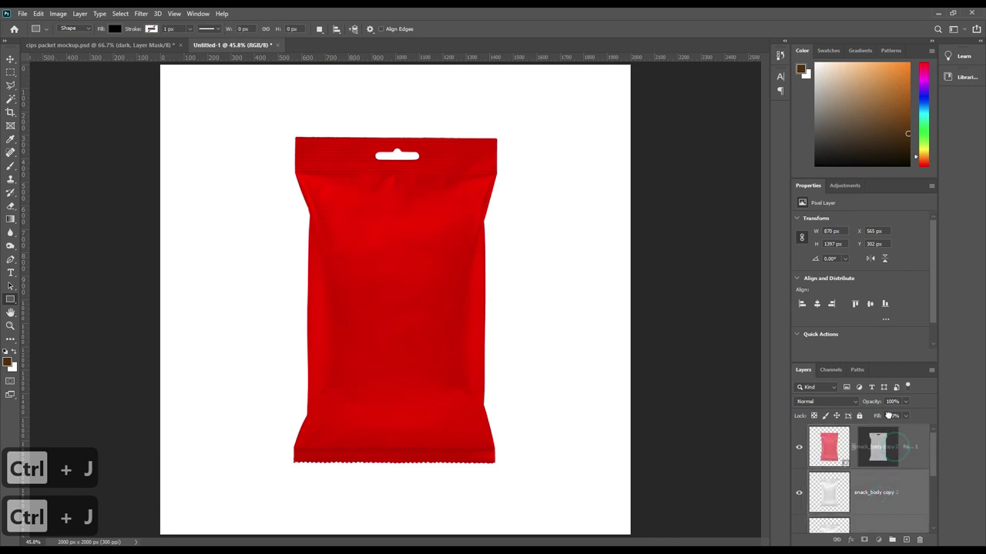
{"action": "left_click_drag", "start_coordinate": [890, 428], "coordinate": [893, 434]}
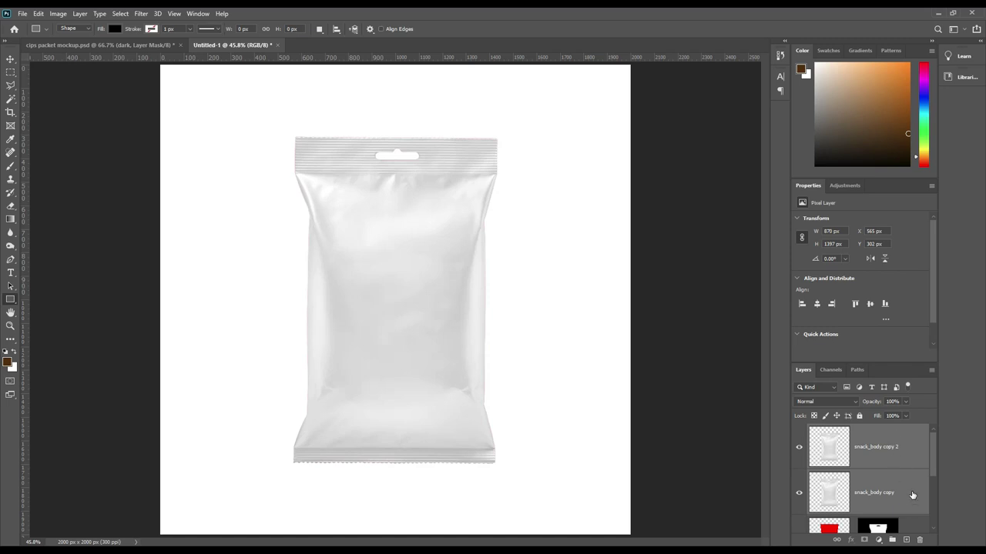
{"action": "left_click", "coordinate": [799, 446]}
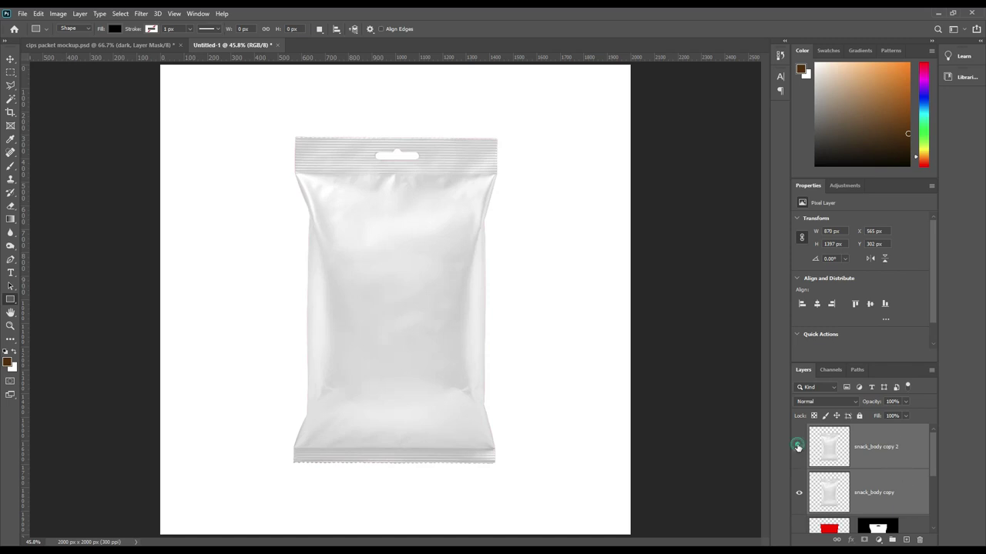
{"action": "left_click", "coordinate": [918, 488]}
{"action": "left_click", "coordinate": [907, 493]}
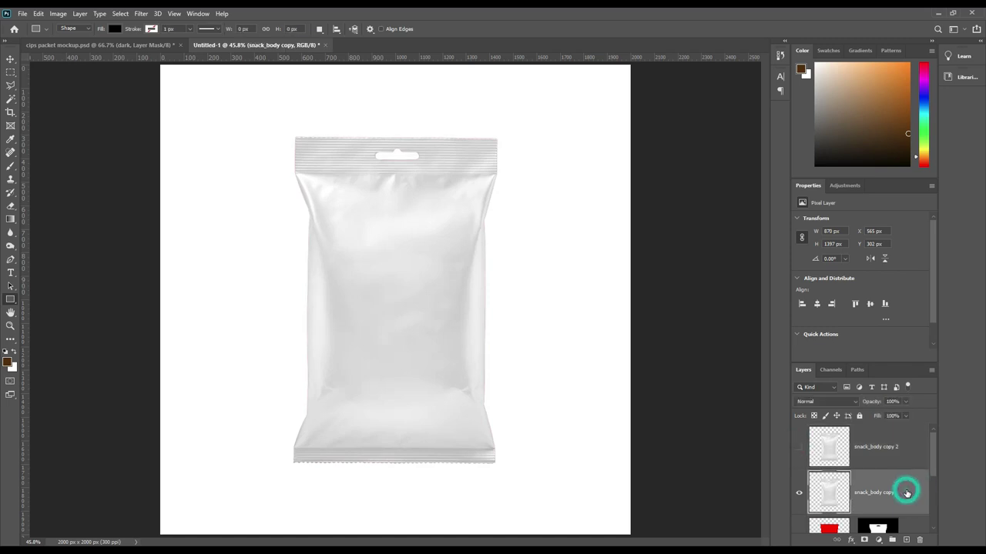
{"action": "left_click", "coordinate": [818, 404]}
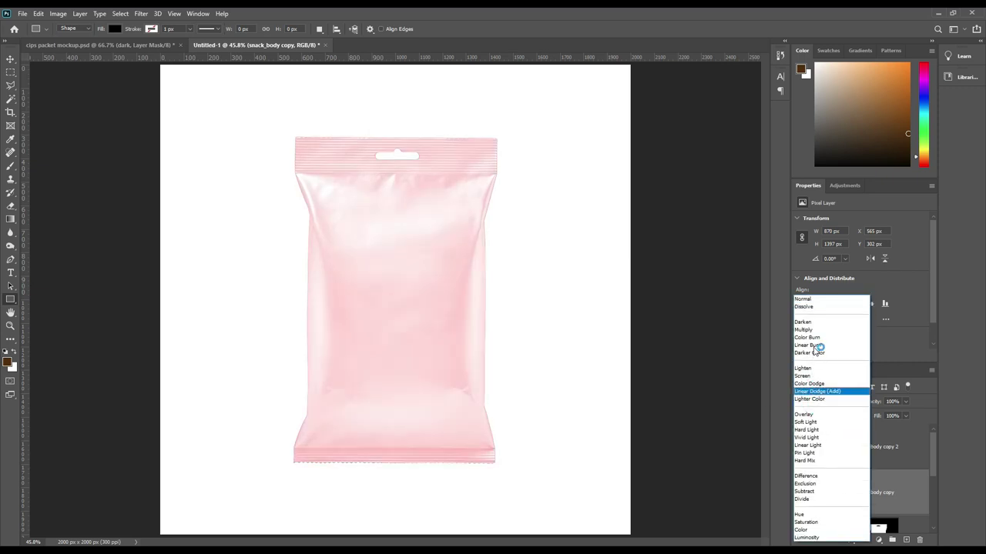
{"action": "left_click", "coordinate": [815, 347]}
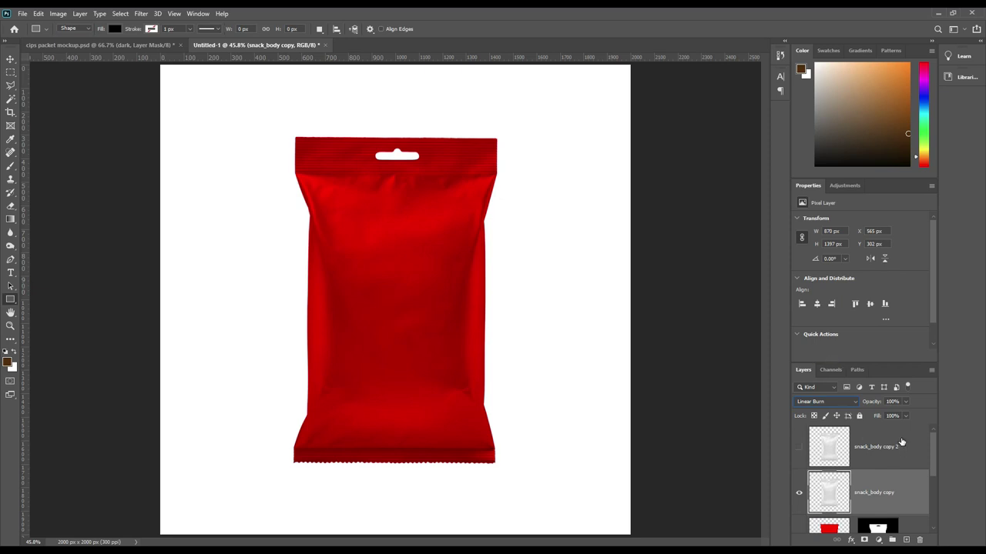
Step: Show snack_body copy 2 again and set its blend mode to Screen
{"action": "left_click", "coordinate": [799, 447]}
{"action": "left_click", "coordinate": [895, 440]}
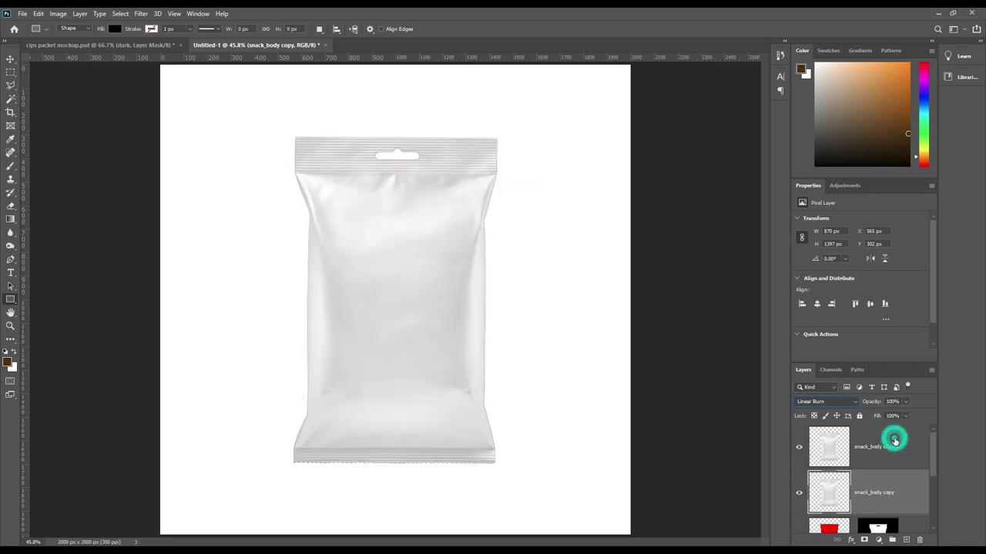
{"action": "left_click", "coordinate": [818, 402]}
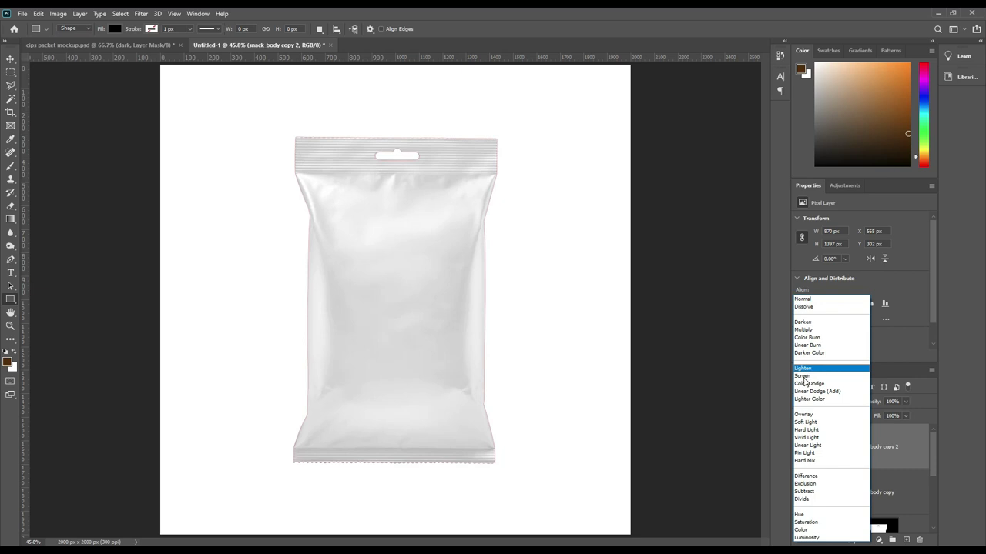
{"action": "left_click", "coordinate": [804, 377]}
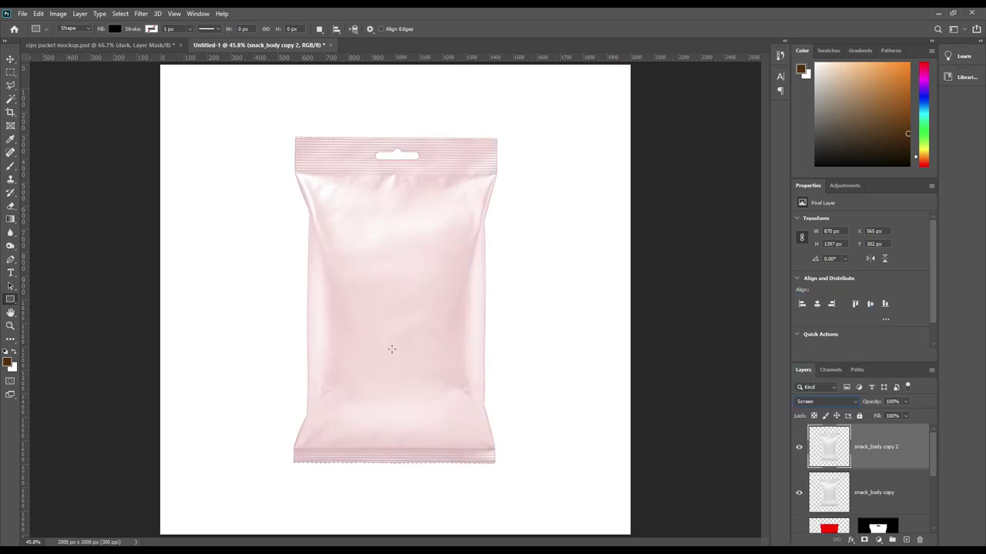
{"action": "left_click", "coordinate": [55, 16]}
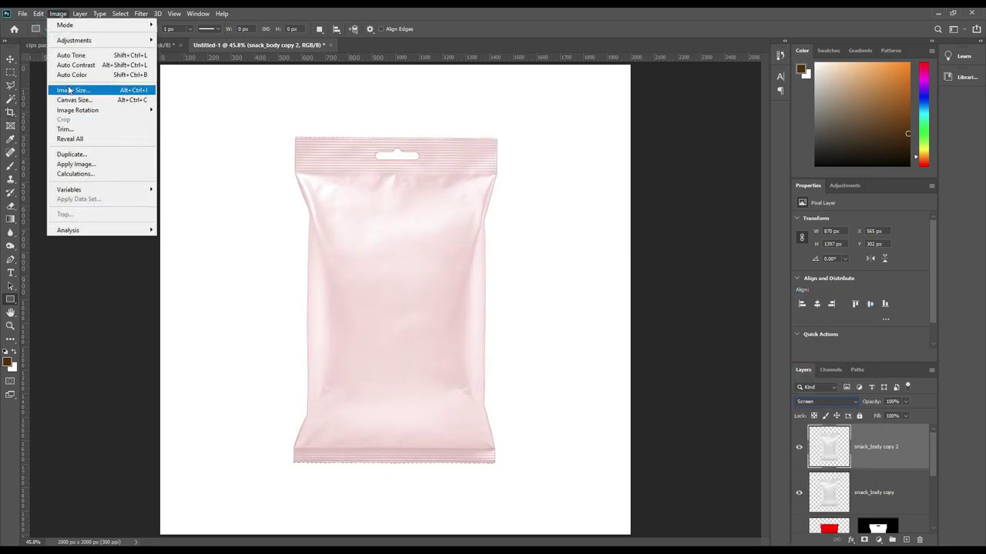
Step: Apply Levels to snack_body copy 2: input black 210, gamma 0.6, output white 239
{"action": "left_click", "coordinate": [71, 41]}
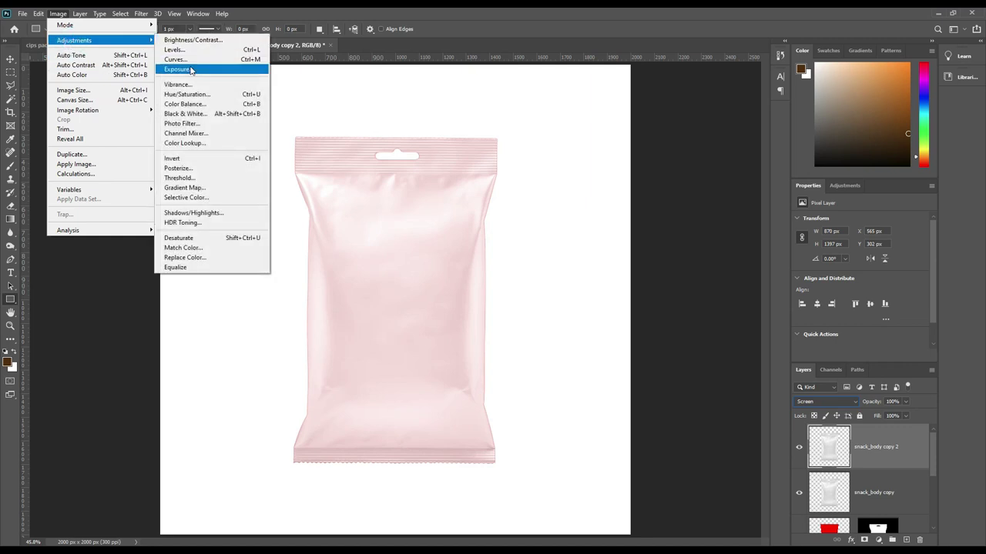
{"action": "left_click", "coordinate": [188, 49]}
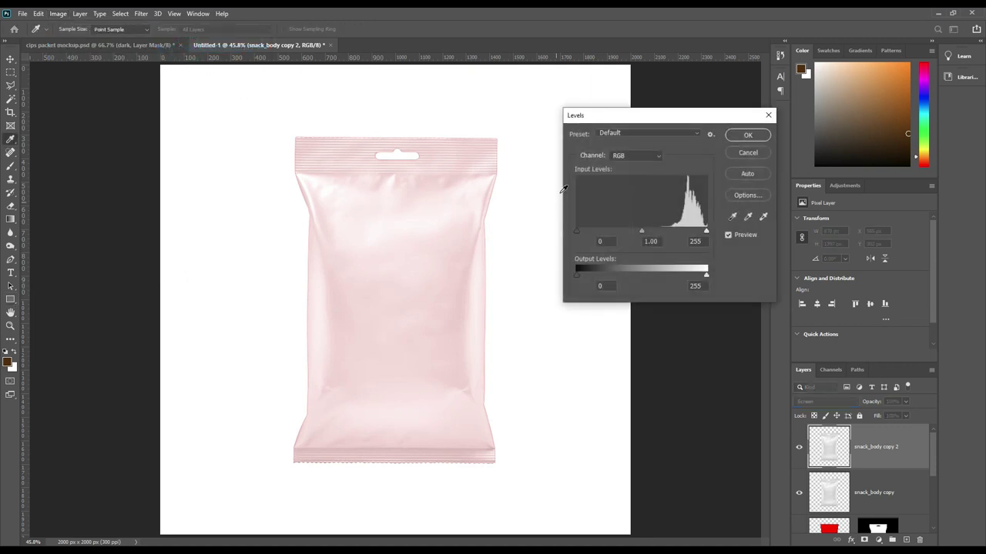
{"action": "left_click_drag", "start_coordinate": [577, 231], "coordinate": [666, 231]}
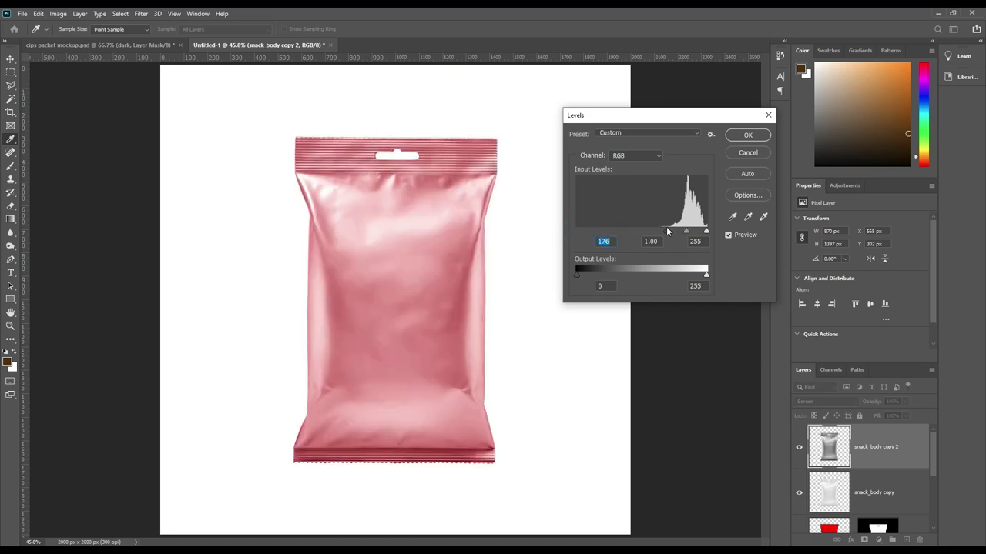
{"action": "left_click_drag", "start_coordinate": [667, 231], "coordinate": [702, 233]}
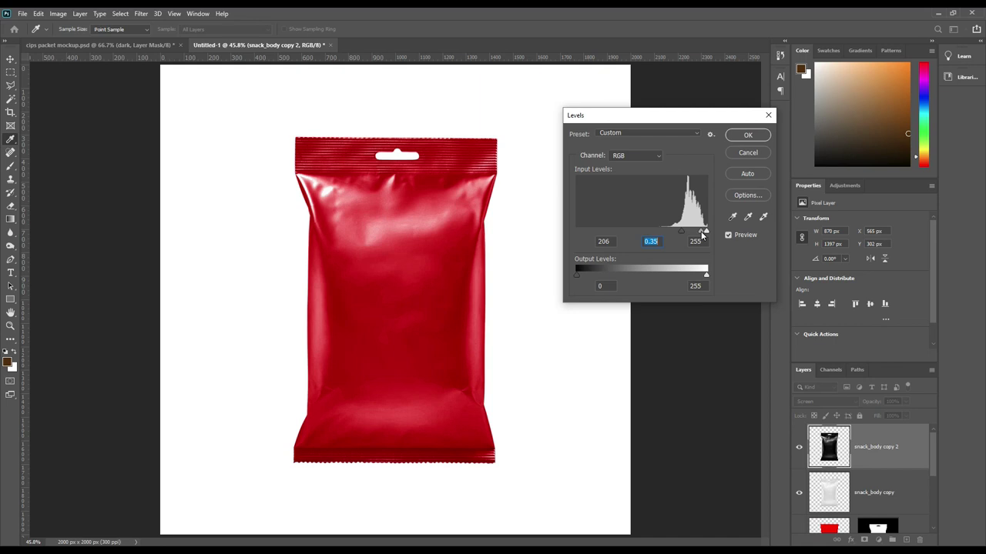
{"action": "left_click_drag", "start_coordinate": [701, 233], "coordinate": [698, 232]}
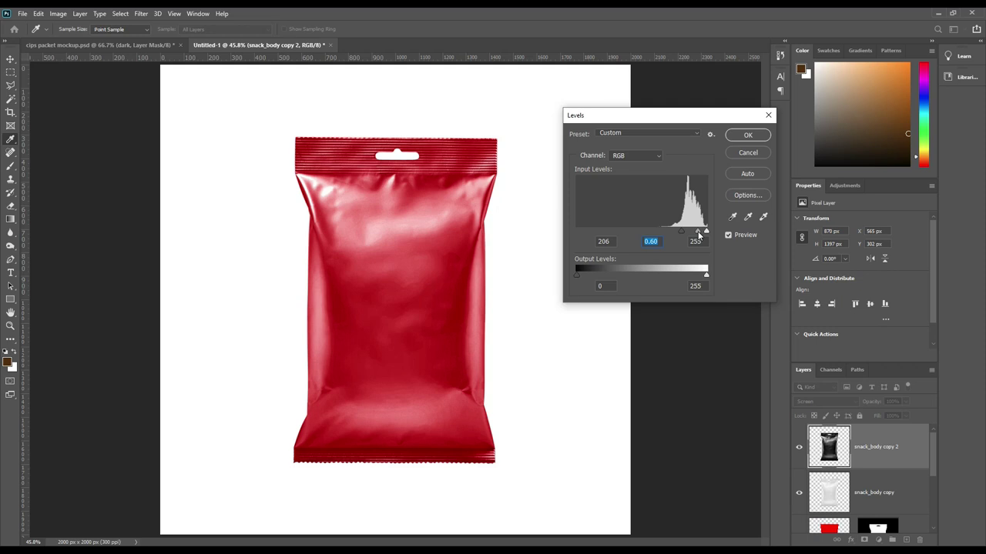
{"action": "left_click_drag", "start_coordinate": [680, 231], "coordinate": [683, 232]}
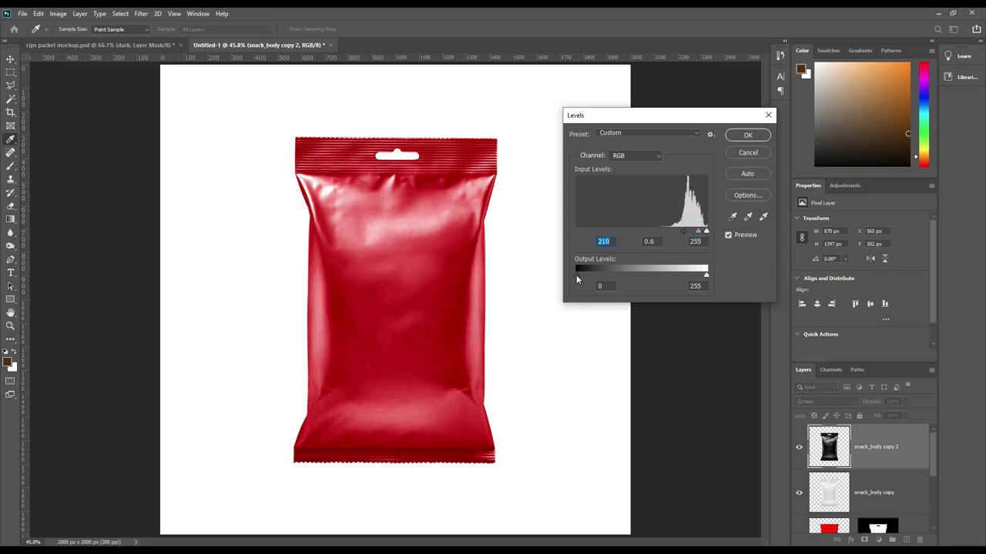
{"action": "left_click_drag", "start_coordinate": [705, 277], "coordinate": [665, 277]}
{"action": "left_click", "coordinate": [688, 276]}
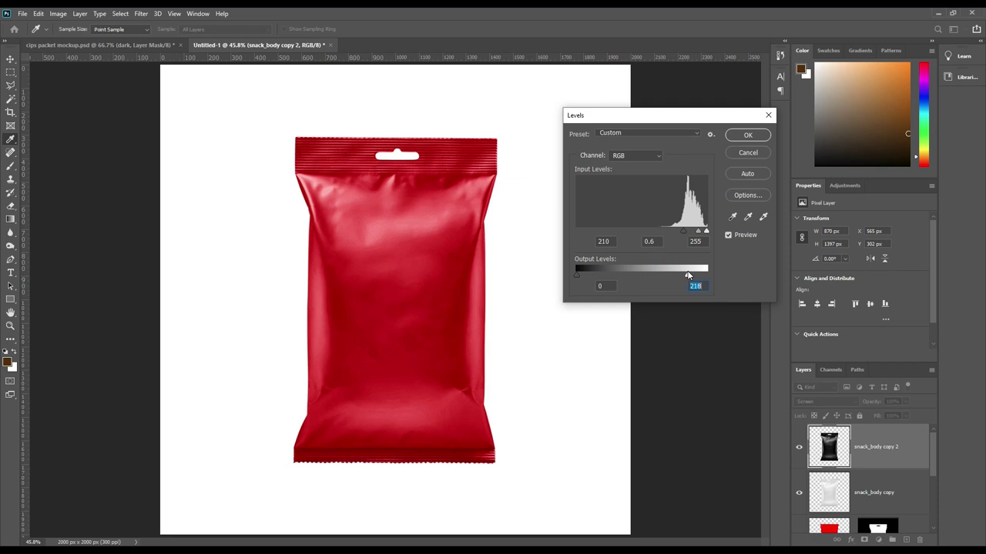
{"action": "left_click_drag", "start_coordinate": [691, 275], "coordinate": [696, 276]}
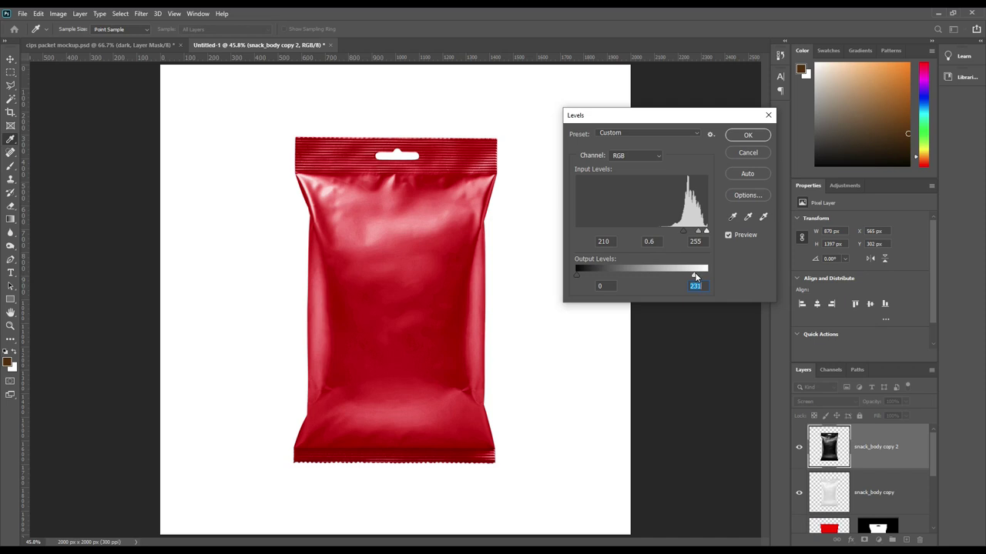
{"action": "left_click", "coordinate": [697, 274]}
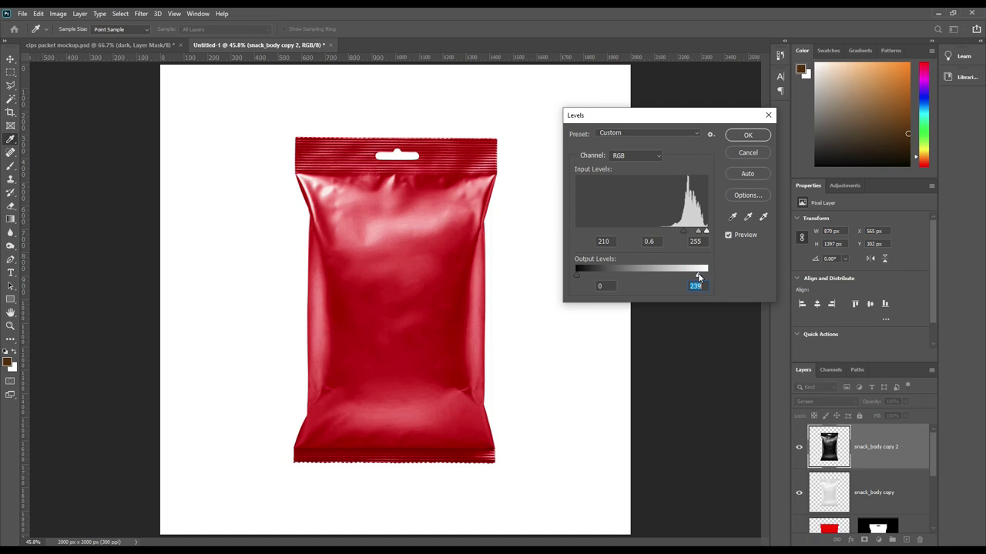
{"action": "left_click", "coordinate": [746, 135]}
{"action": "key", "text": "u"}
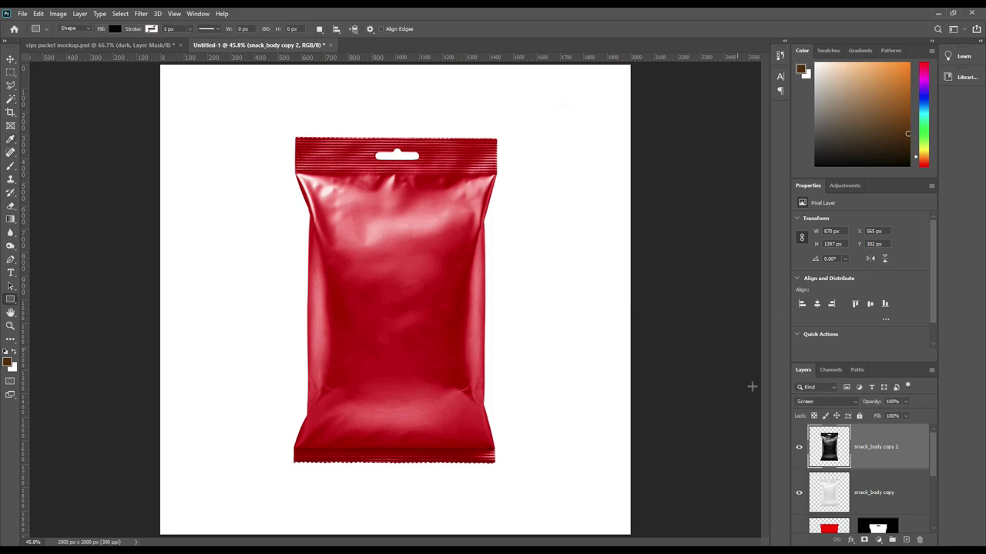
Step: Apply Levels to the snack_body copy layer with midtone gamma 0.68
{"action": "left_click", "coordinate": [904, 487]}
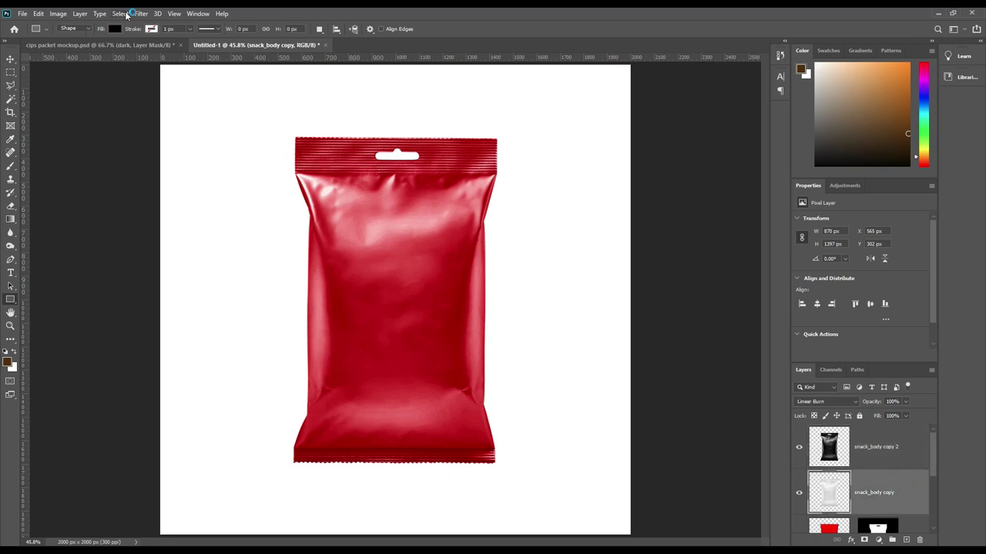
{"action": "left_click", "coordinate": [59, 14]}
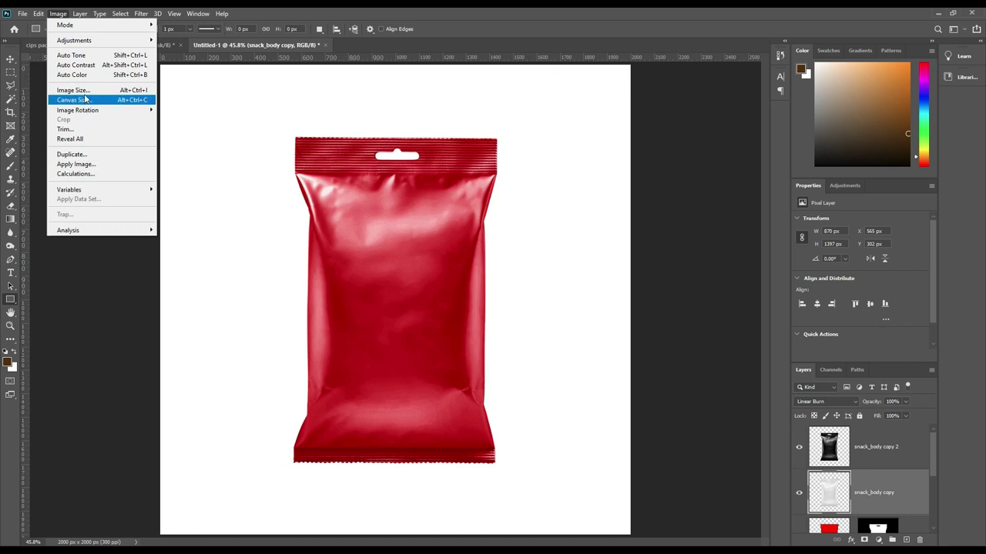
{"action": "left_click", "coordinate": [81, 40]}
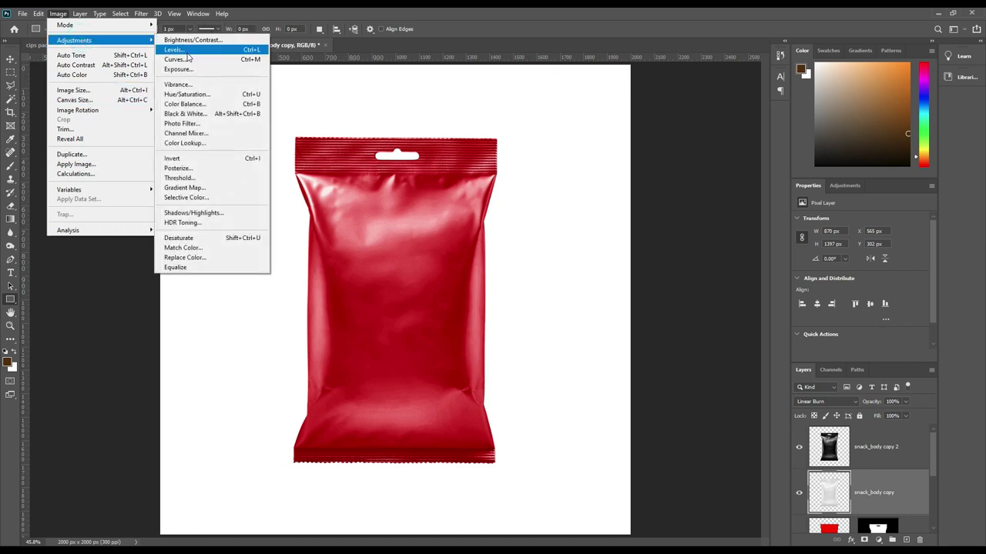
{"action": "left_click", "coordinate": [185, 49]}
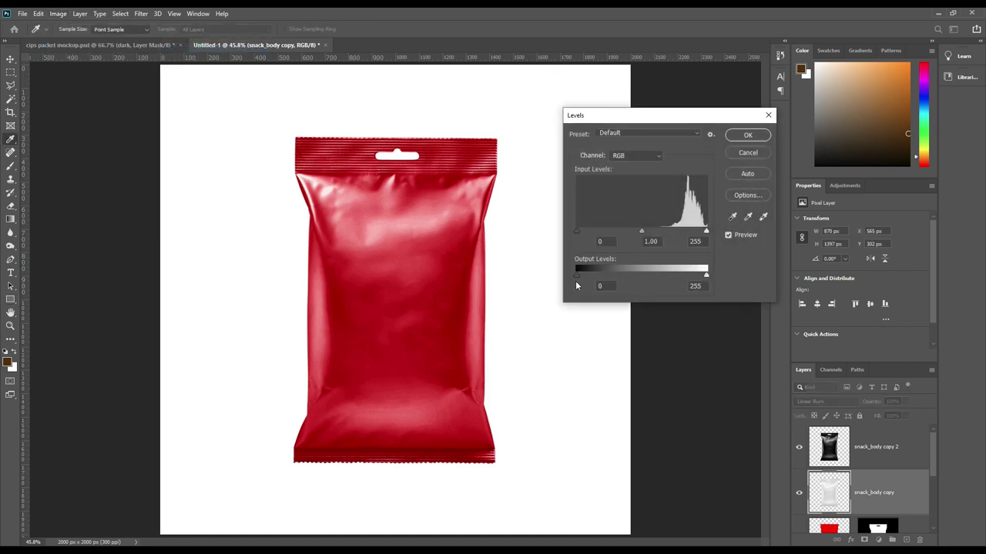
{"action": "left_click_drag", "start_coordinate": [577, 231], "coordinate": [590, 231]}
{"action": "left_click_drag", "start_coordinate": [591, 231], "coordinate": [624, 232]}
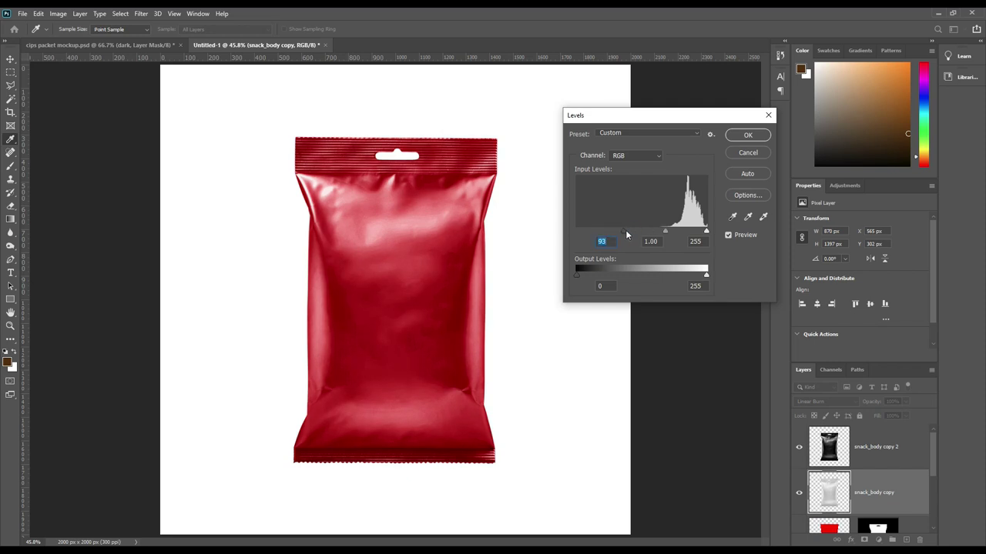
{"action": "left_click_drag", "start_coordinate": [623, 232], "coordinate": [573, 233]}
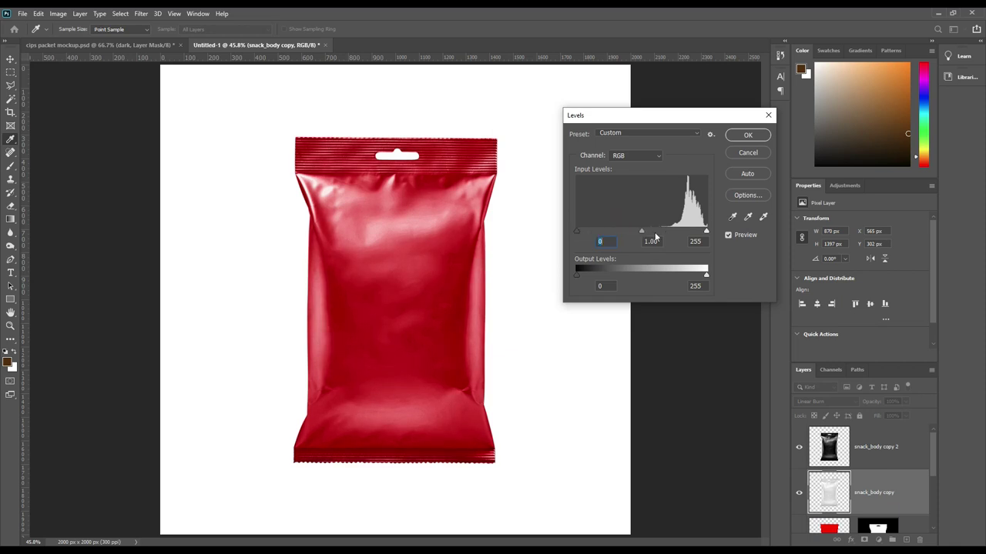
{"action": "left_click_drag", "start_coordinate": [705, 232], "coordinate": [657, 231]}
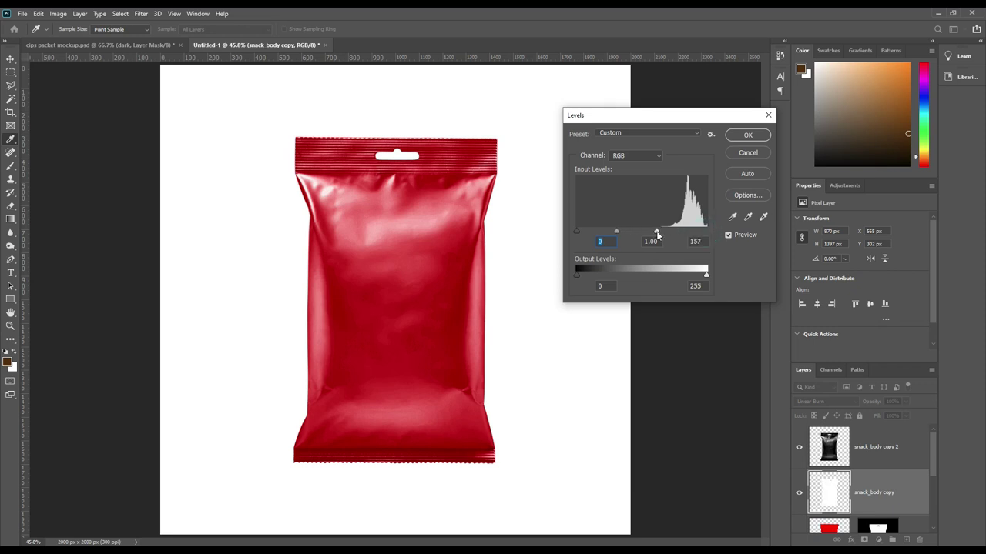
{"action": "mouse_move", "coordinate": [657, 232]}
{"action": "left_mouse_down"}
{"action": "mouse_move", "coordinate": [624, 232]}
{"action": "mouse_move", "coordinate": [724, 231]}
{"action": "left_mouse_up"}
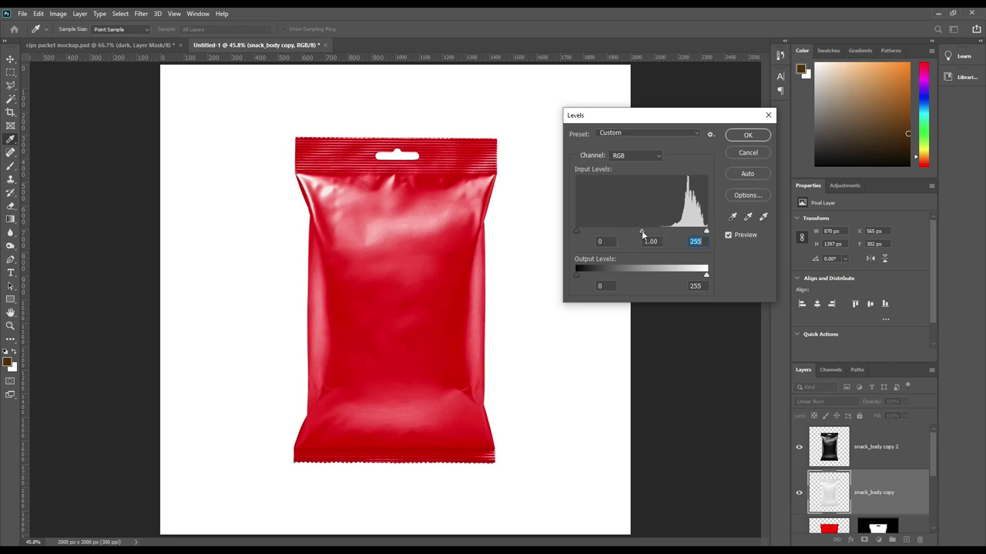
{"action": "mouse_move", "coordinate": [642, 230]}
{"action": "left_mouse_down"}
{"action": "mouse_move", "coordinate": [685, 232]}
{"action": "mouse_move", "coordinate": [658, 233]}
{"action": "left_mouse_up"}
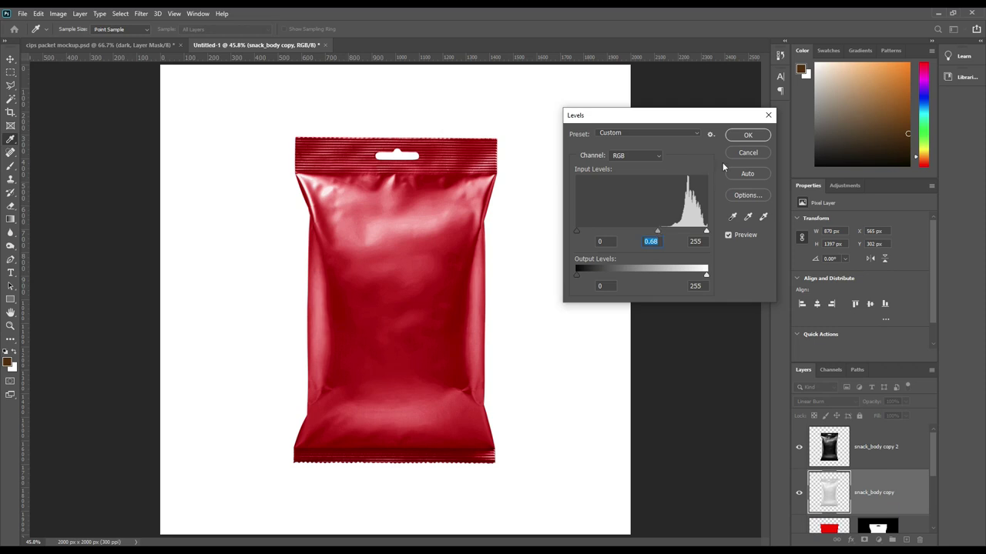
{"action": "left_click", "coordinate": [744, 136]}
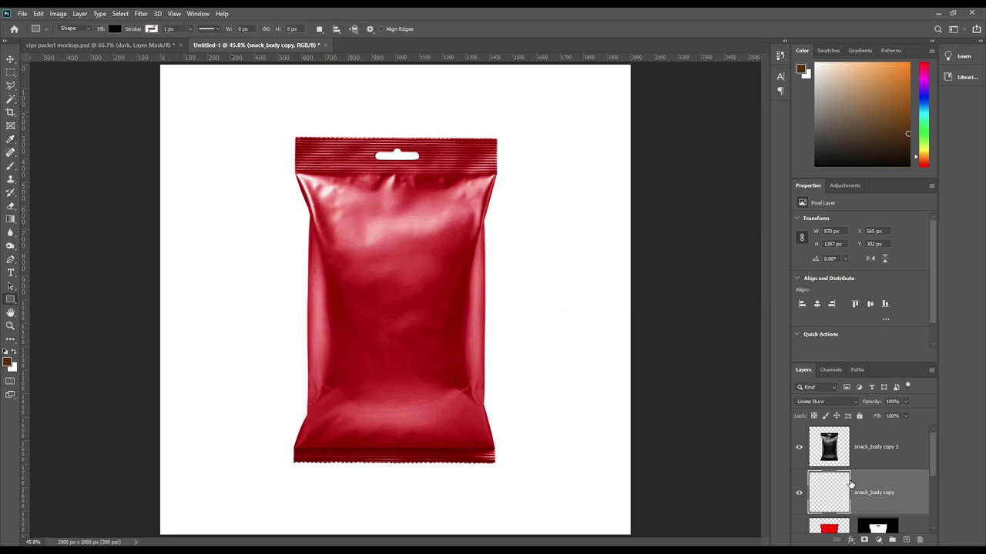
Step: Rename the snack_body copy layer to 'shadow'
{"action": "left_click", "coordinate": [799, 496]}
{"action": "left_click", "coordinate": [798, 494]}
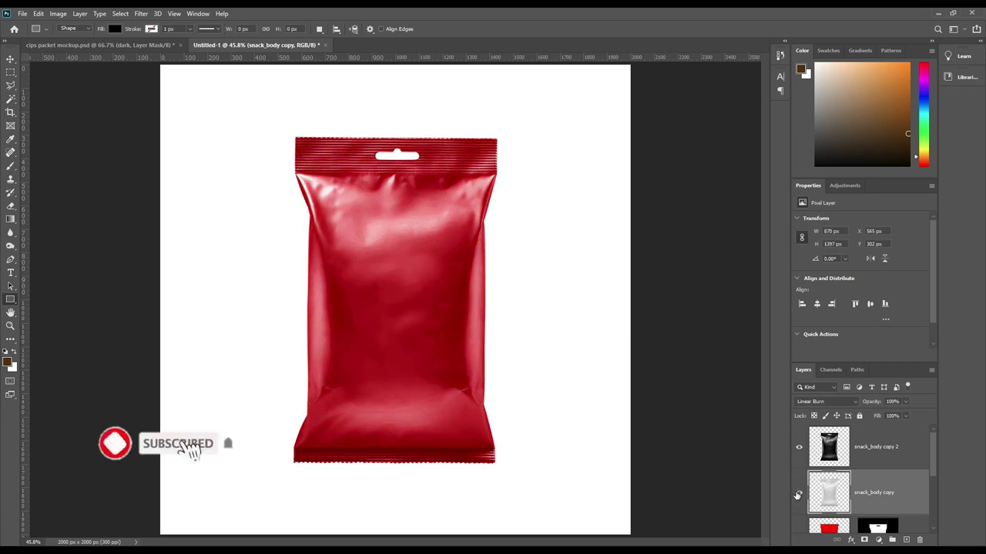
{"action": "left_click", "coordinate": [880, 494]}
{"action": "double_click", "coordinate": [880, 493]}
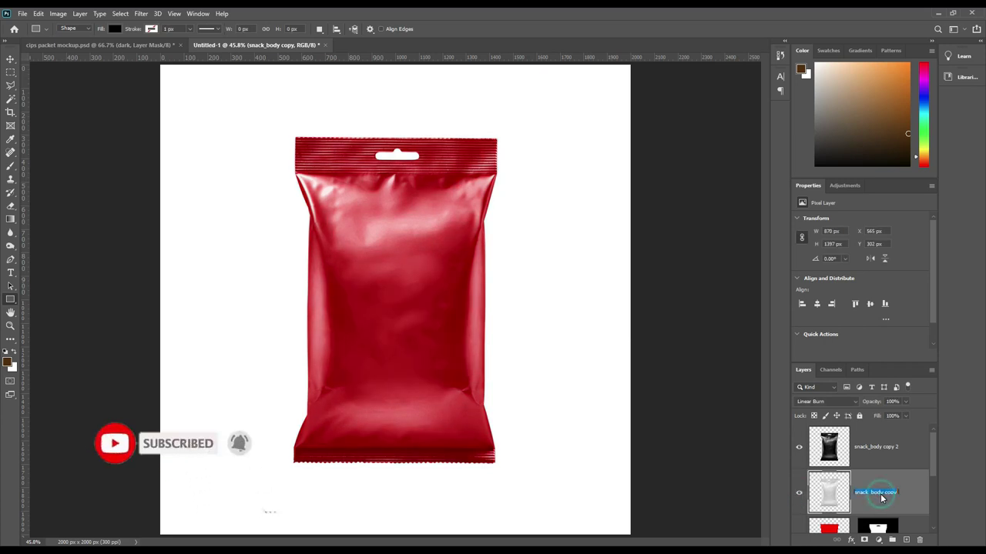
{"action": "type", "text": "shas"}
{"action": "key", "text": "BackSpace"}
{"action": "type", "text": "do"}
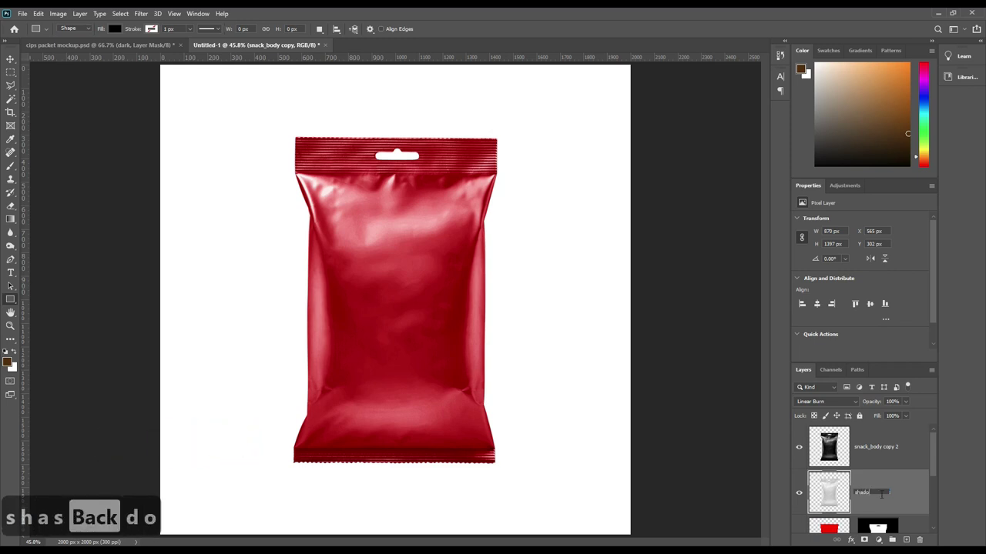
{"action": "type", "text": "w"}
{"action": "left_click", "coordinate": [925, 499]}
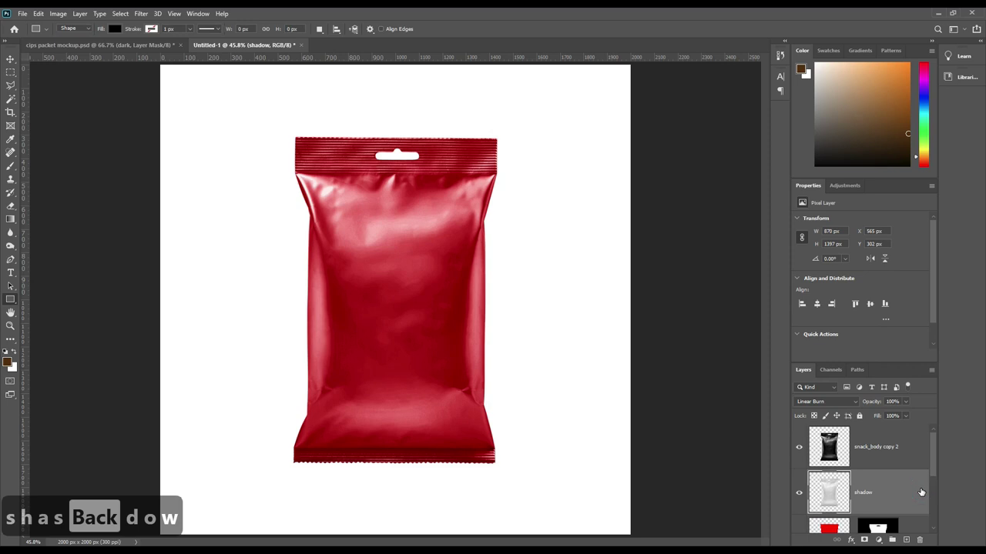
Step: Rename the snack_body copy 2 layer to 'light'
{"action": "double_click", "coordinate": [874, 446]}
{"action": "type", "text": "l"}
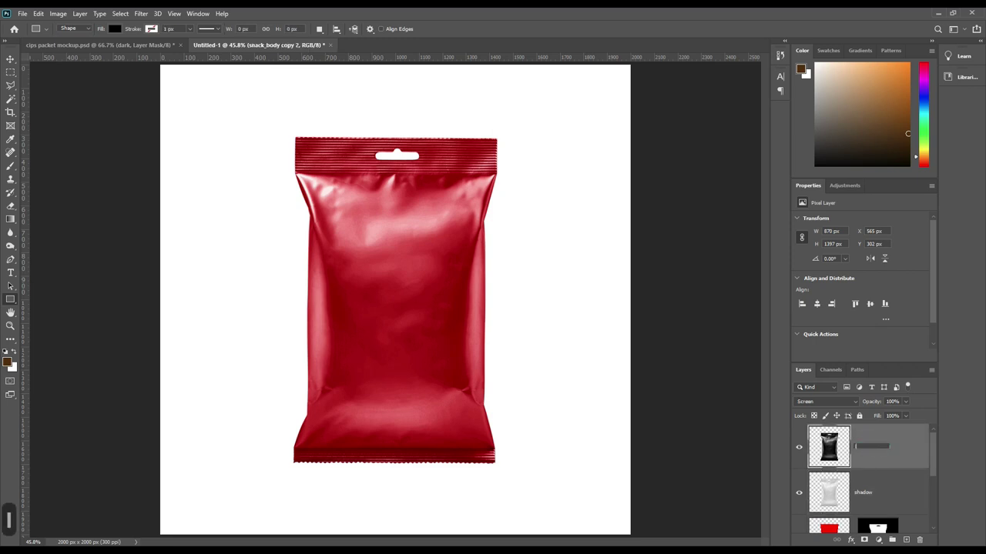
{"action": "type", "text": "ight"}
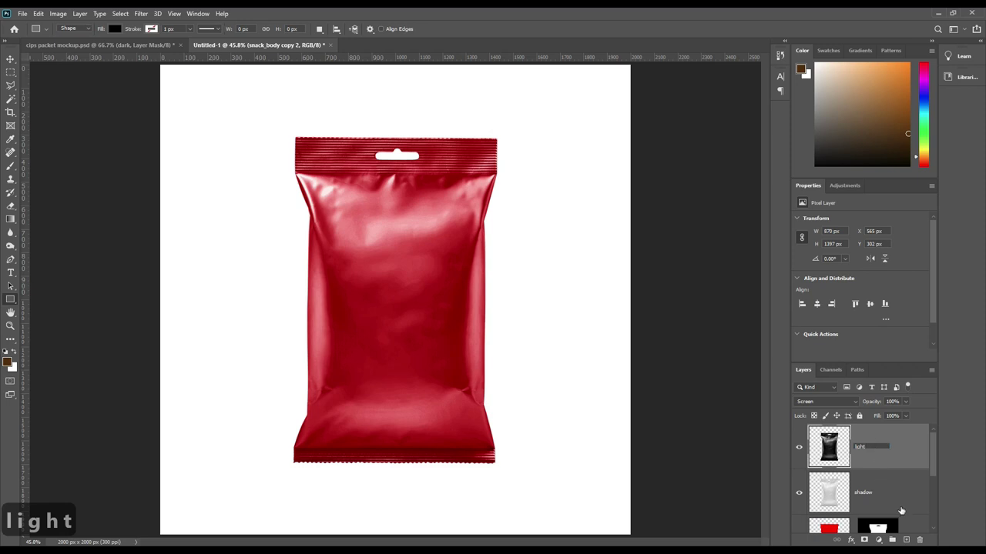
{"action": "left_click", "coordinate": [901, 489]}
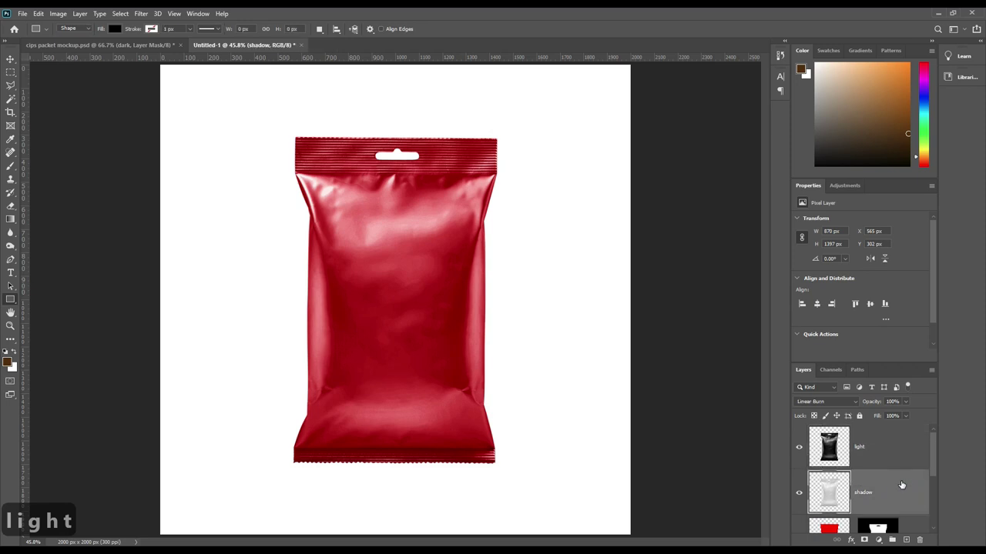
Step: Give the Rectangle 1 layer a red colour label
{"action": "scroll", "coordinate": [901, 485], "scroll_direction": "down", "scroll_amount": 2}
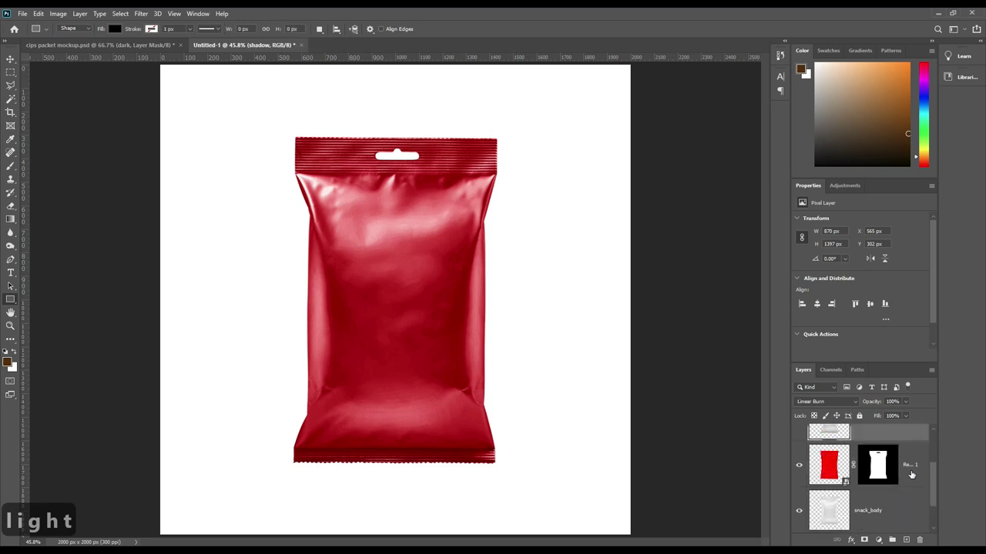
{"action": "left_click", "coordinate": [911, 474]}
{"action": "right_click", "coordinate": [911, 474]}
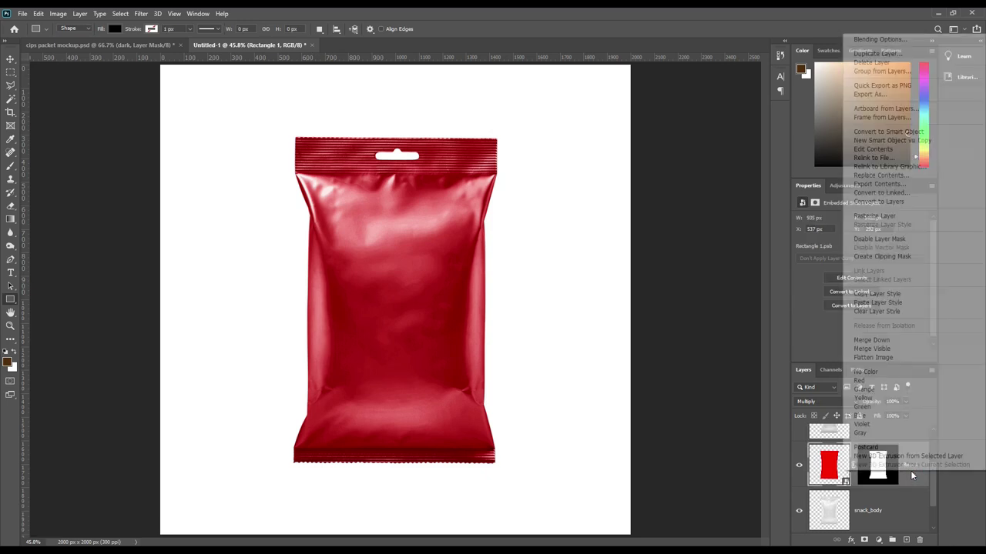
{"action": "right_click", "coordinate": [915, 465]}
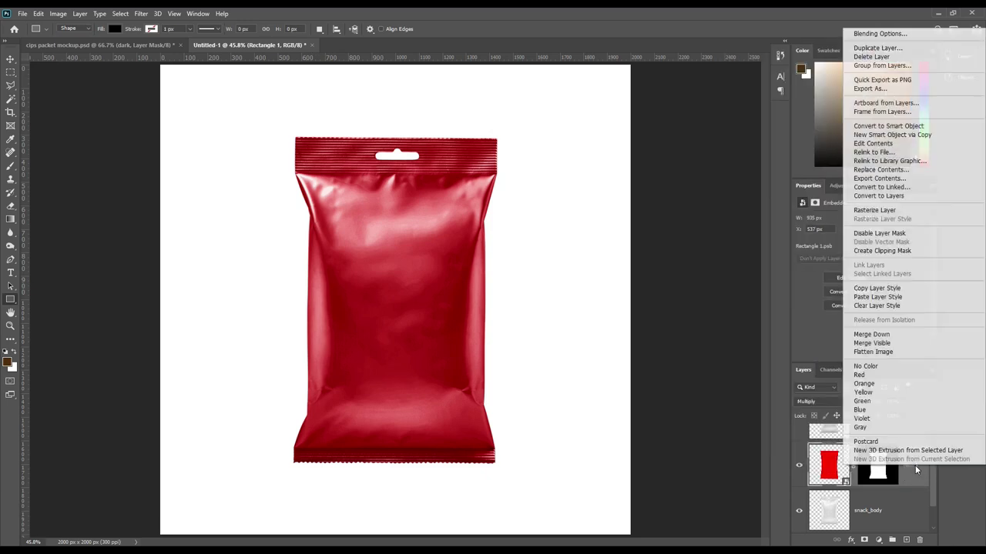
{"action": "left_click", "coordinate": [868, 376]}
Step: Rename the Rectangle 1 layer to 'smartobject'
{"action": "double_click", "coordinate": [911, 465]}
{"action": "type", "text": "s"}
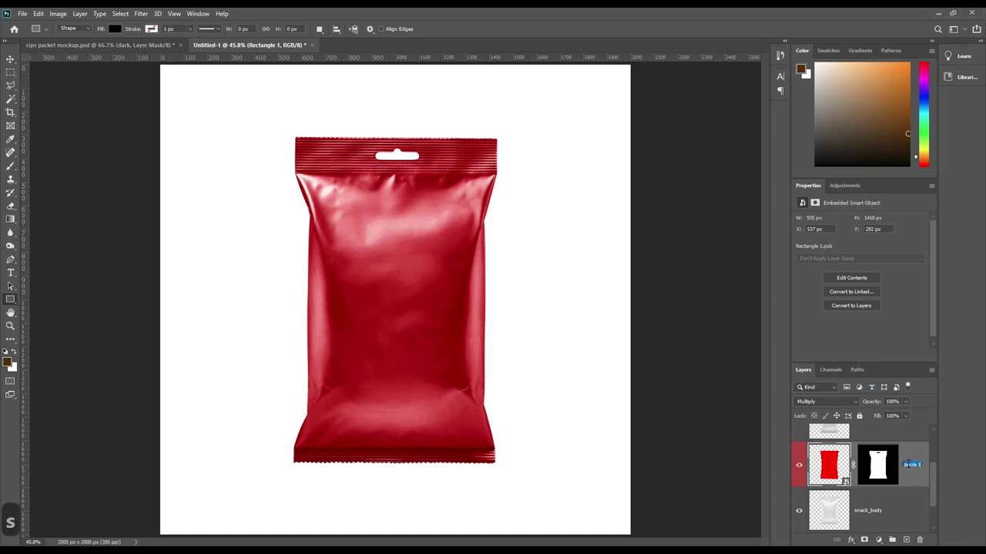
{"action": "type", "text": "marto"}
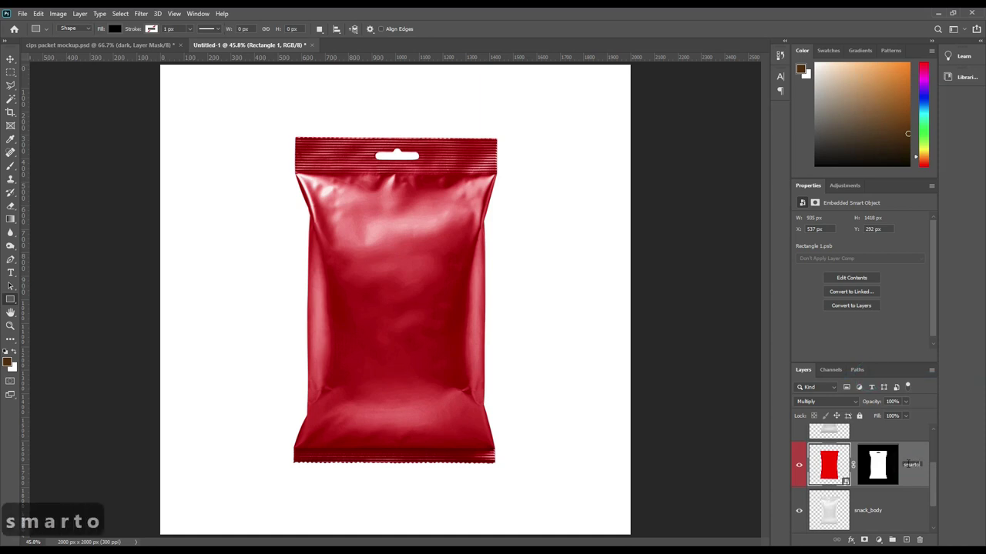
{"action": "type", "text": "bject"}
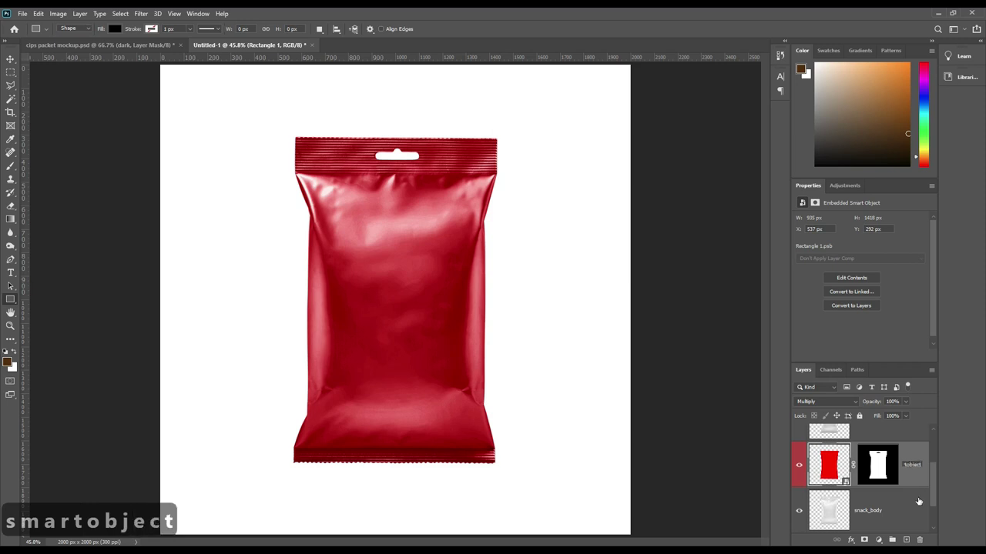
{"action": "left_click", "coordinate": [901, 506]}
{"action": "left_click", "coordinate": [902, 510]}
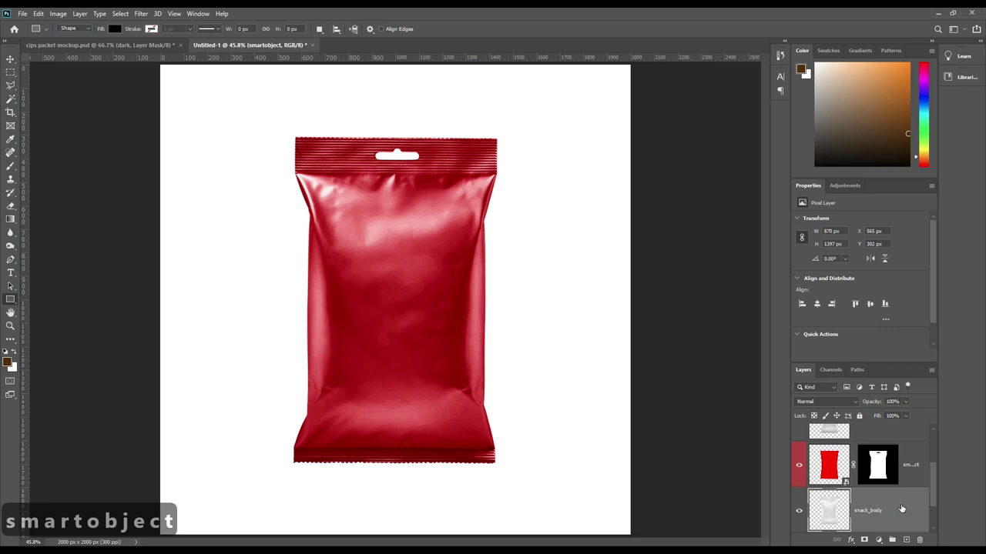
{"action": "left_click", "coordinate": [911, 459]}
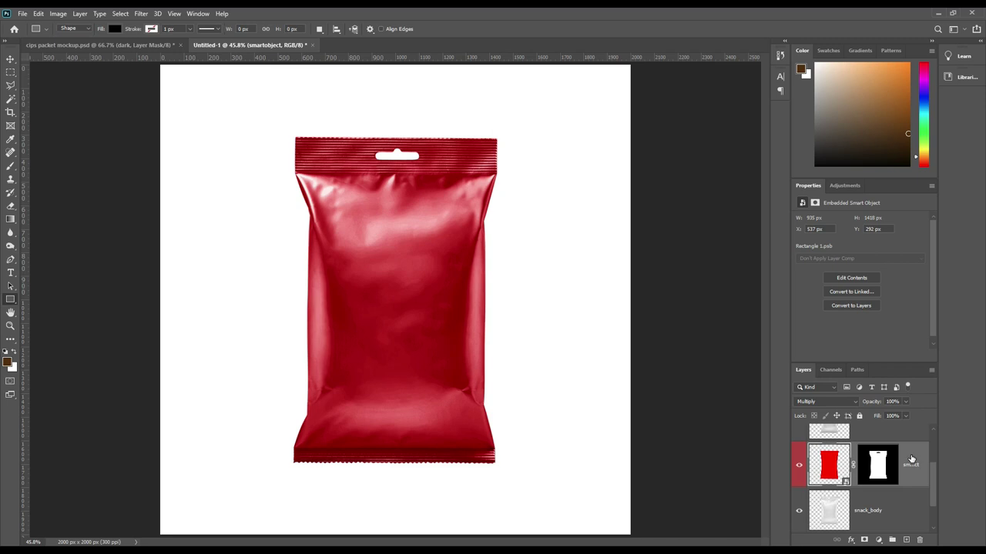
Step: Open the smart object's contents and the Rectangle 1 Chips design file
{"action": "double_click", "coordinate": [844, 481]}
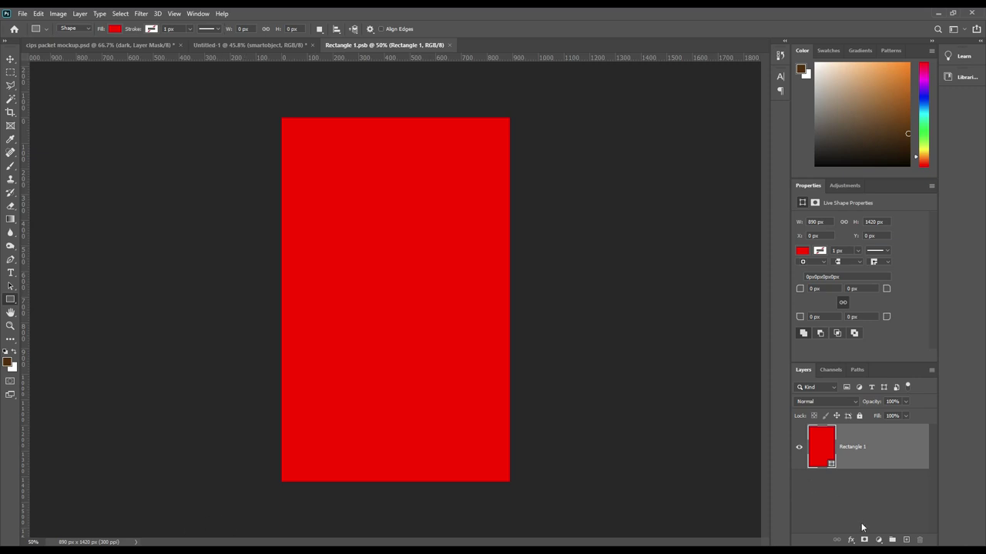
{"action": "key", "text": "ctrl+0"}
{"action": "key", "text": "ctrl+o"}
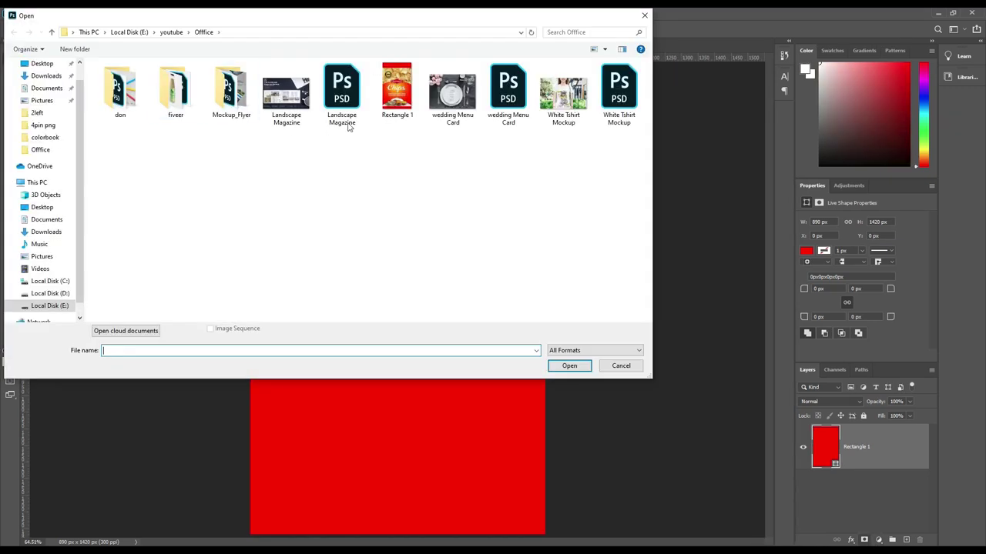
{"action": "left_click", "coordinate": [396, 92]}
{"action": "left_click", "coordinate": [569, 365]}
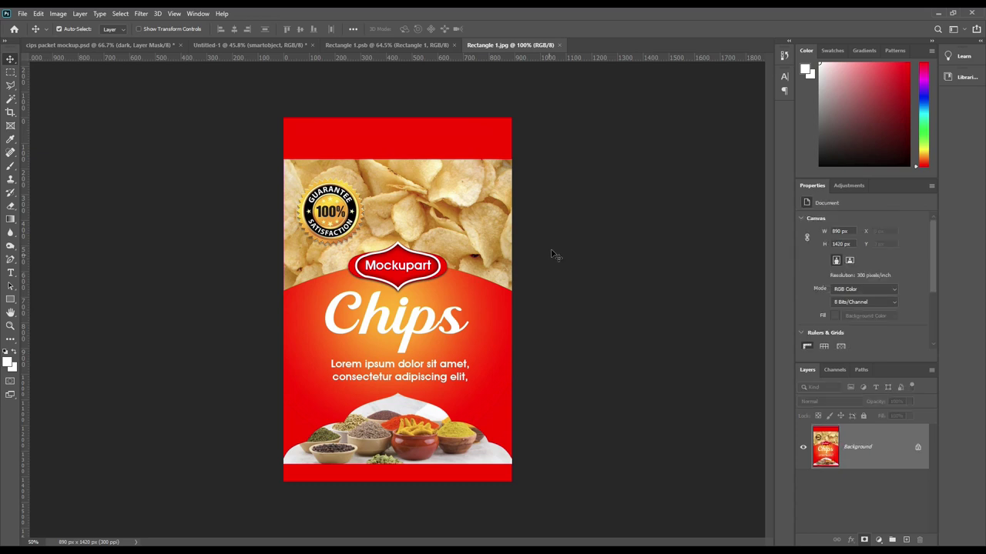
Step: Drag the Chips design into the .psb, centre it, save, and return to Untitled-1
{"action": "mouse_move", "coordinate": [419, 300]}
{"action": "left_mouse_down"}
{"action": "mouse_move", "coordinate": [383, 98]}
{"action": "mouse_move", "coordinate": [399, 204]}
{"action": "left_mouse_up"}
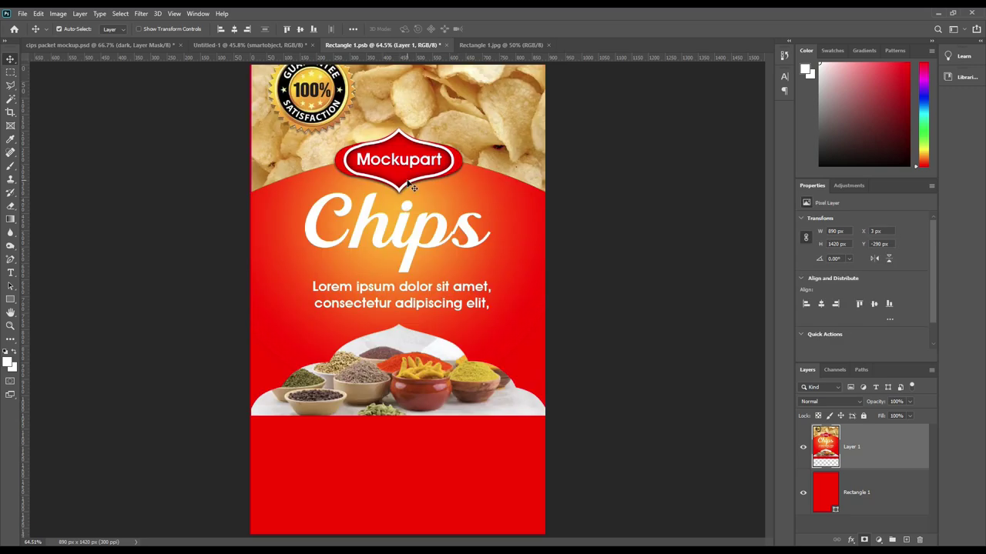
{"action": "left_click_drag", "start_coordinate": [393, 242], "coordinate": [393, 299]}
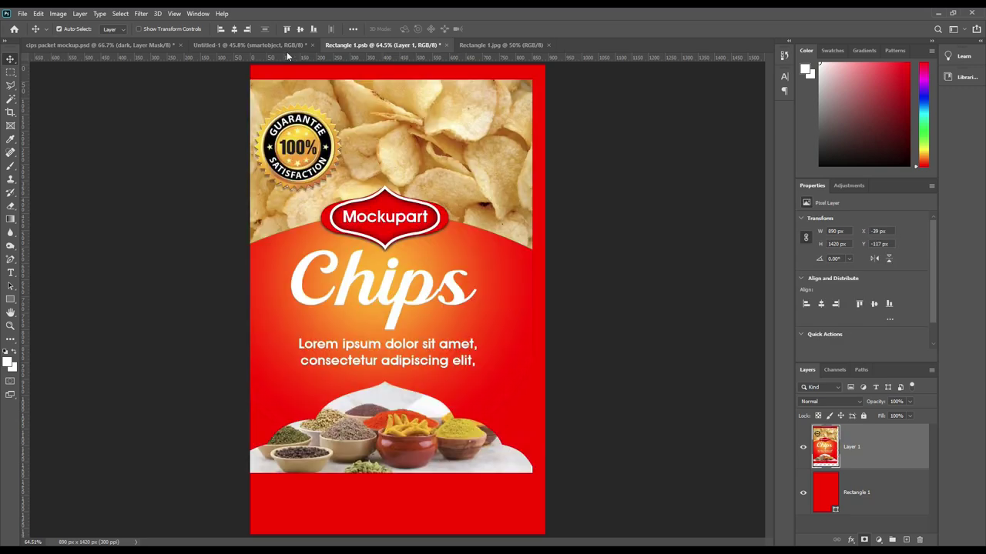
{"action": "left_click", "coordinate": [299, 29]}
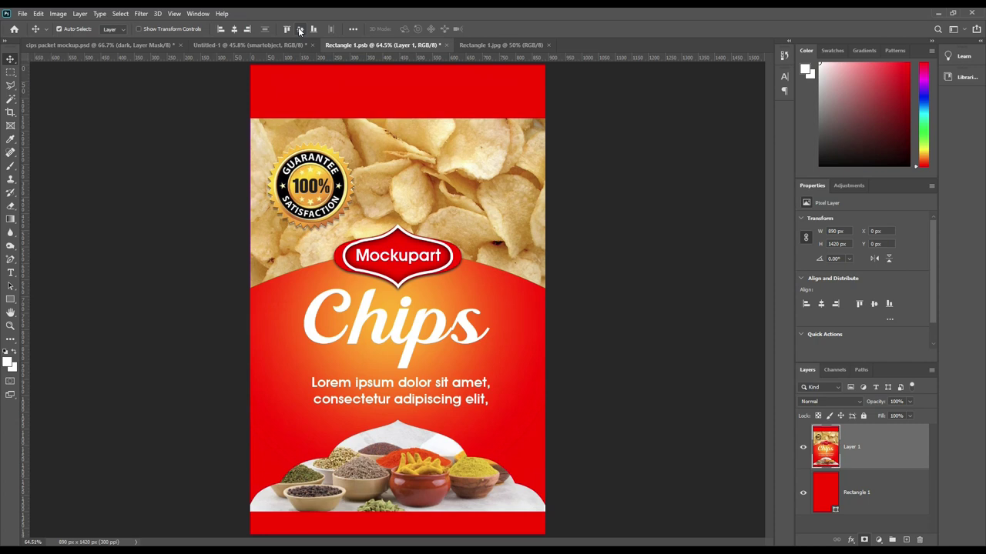
{"action": "left_click", "coordinate": [25, 14]}
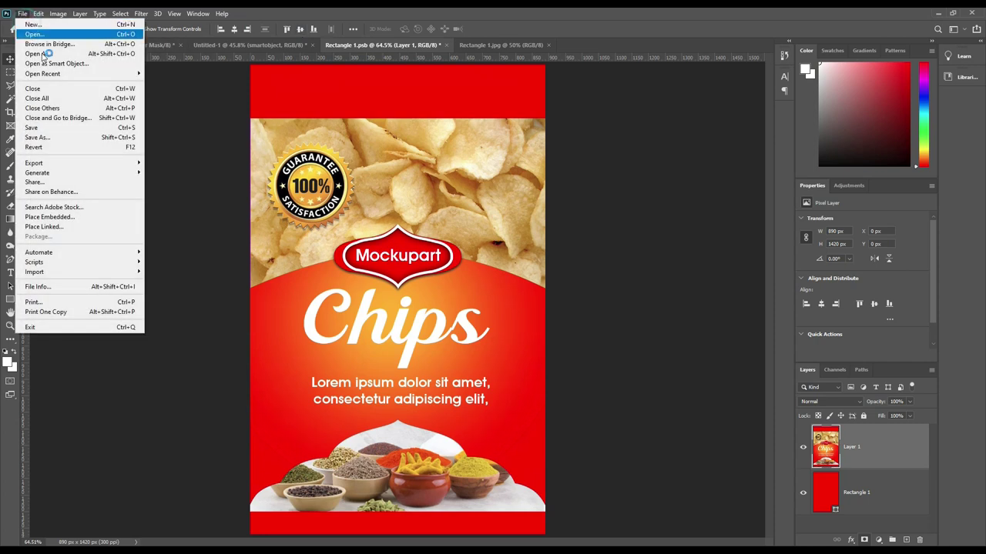
{"action": "left_click", "coordinate": [62, 127]}
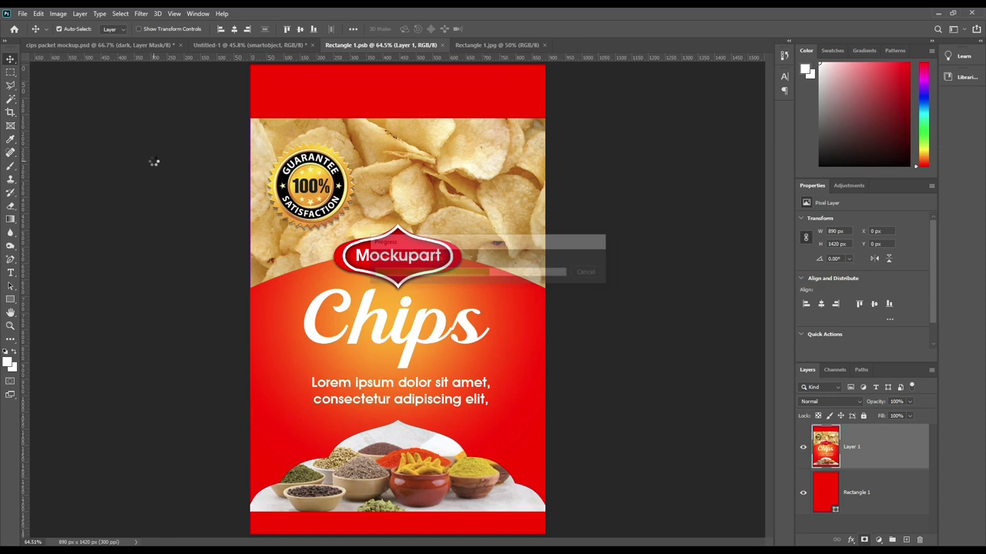
{"action": "left_click", "coordinate": [271, 47]}
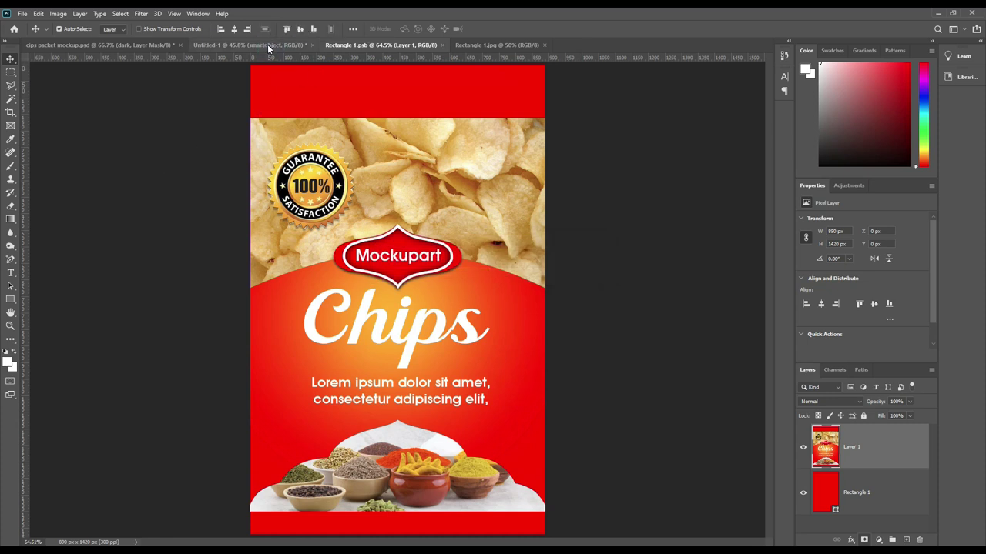
{"action": "left_click", "coordinate": [269, 46]}
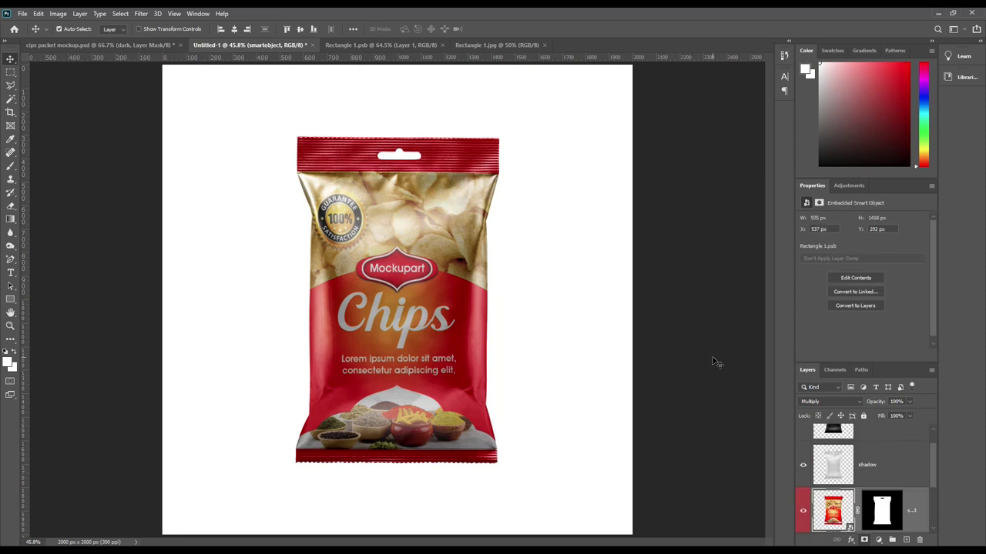
Step: Compare the Linear Burn shadow layer on and off, then lower its opacity from 100% through 50% toward 60%
{"action": "left_click", "coordinate": [803, 465]}
{"action": "left_click", "coordinate": [803, 467]}
{"action": "left_click", "coordinate": [896, 465]}
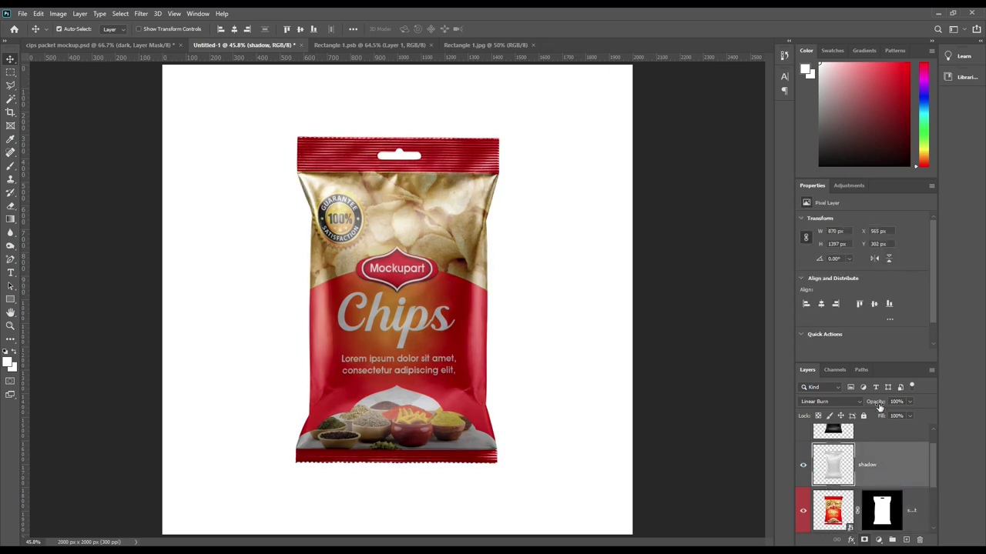
{"action": "left_click_drag", "start_coordinate": [878, 406], "coordinate": [867, 407]}
{"action": "left_click", "coordinate": [902, 401]}
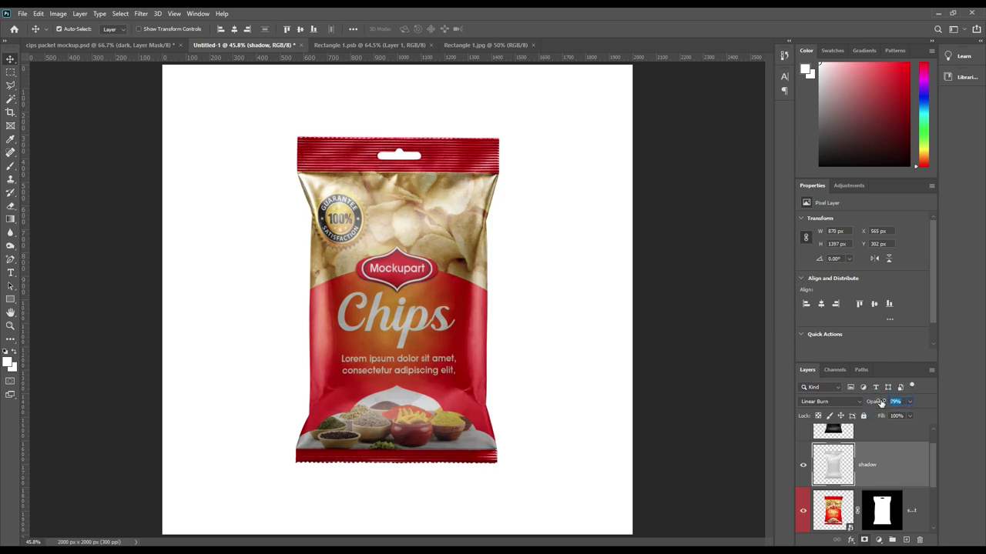
{"action": "type", "text": "50"}
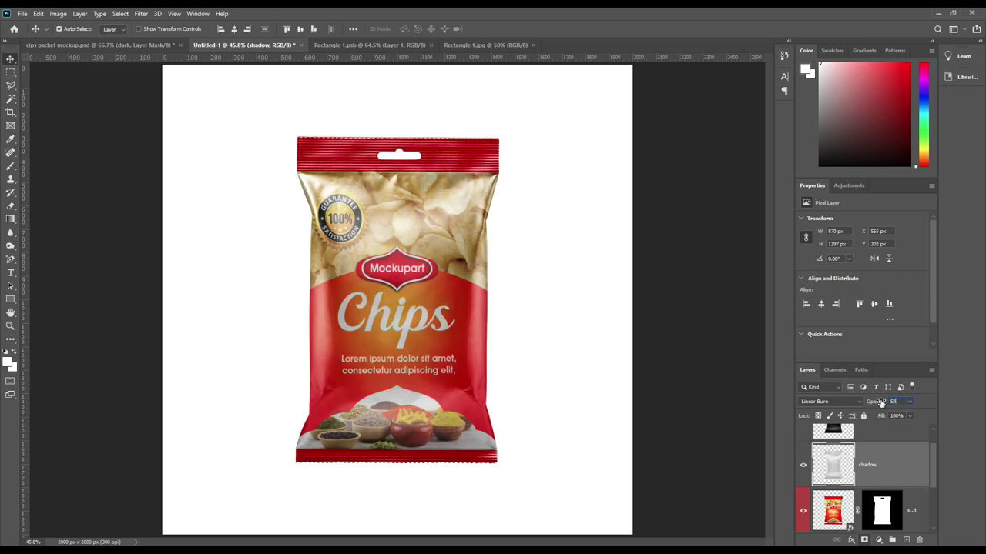
{"action": "key", "text": "Return"}
{"action": "type", "text": "70"}
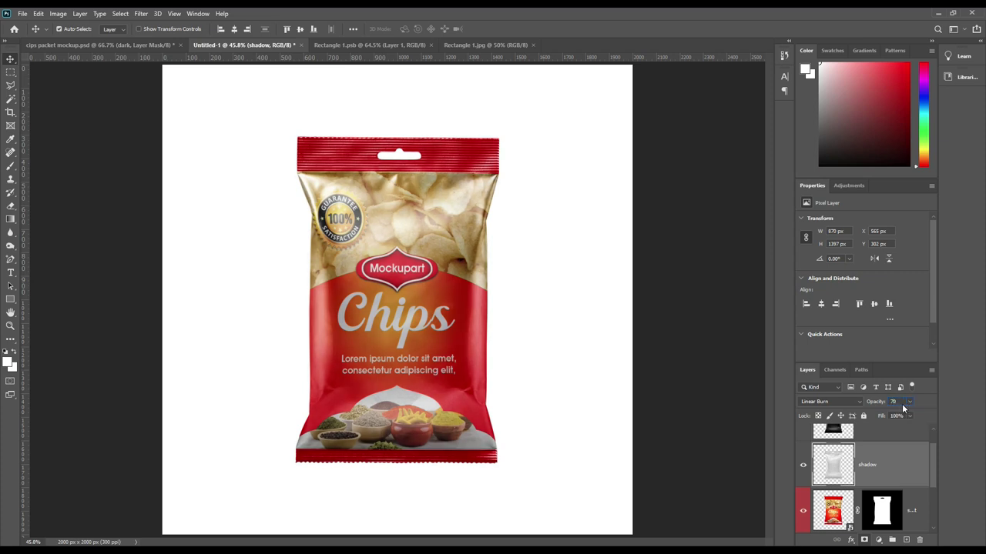
{"action": "type", "text": "60"}
Step: Try Linear Dodge (Add) on the light layer, then return it to Screen at 100% opacity
{"action": "left_click", "coordinate": [894, 436]}
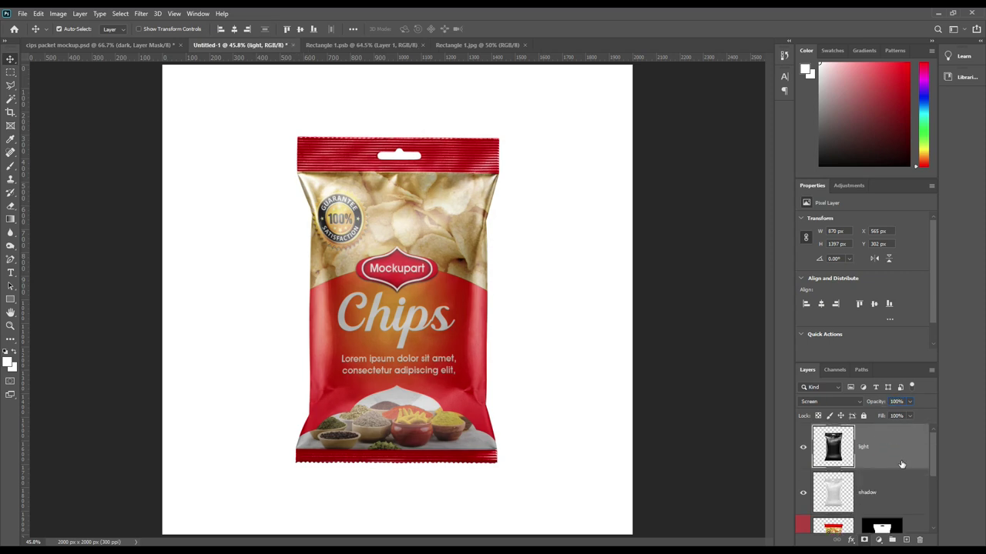
{"action": "left_click", "coordinate": [804, 448]}
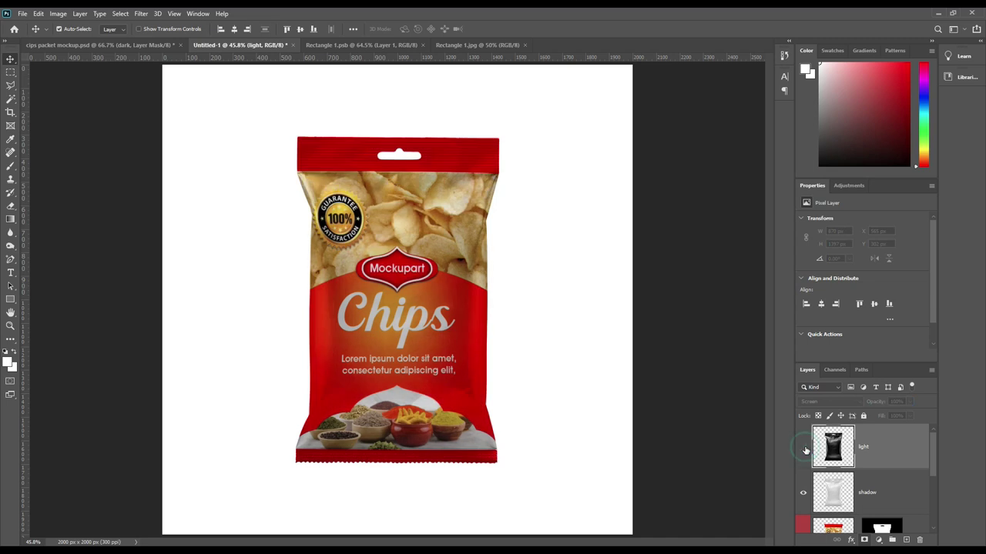
{"action": "left_click", "coordinate": [804, 448]}
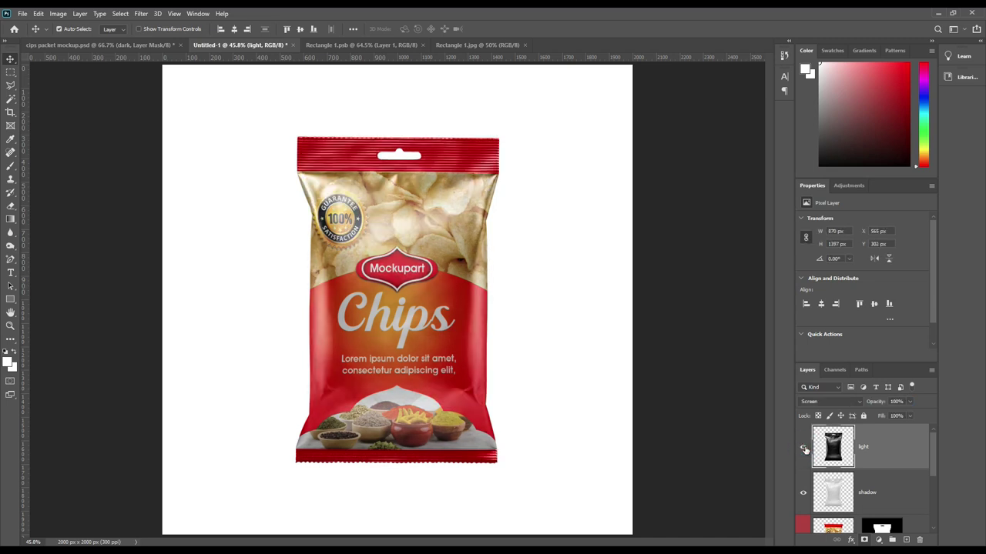
{"action": "left_click", "coordinate": [832, 401]}
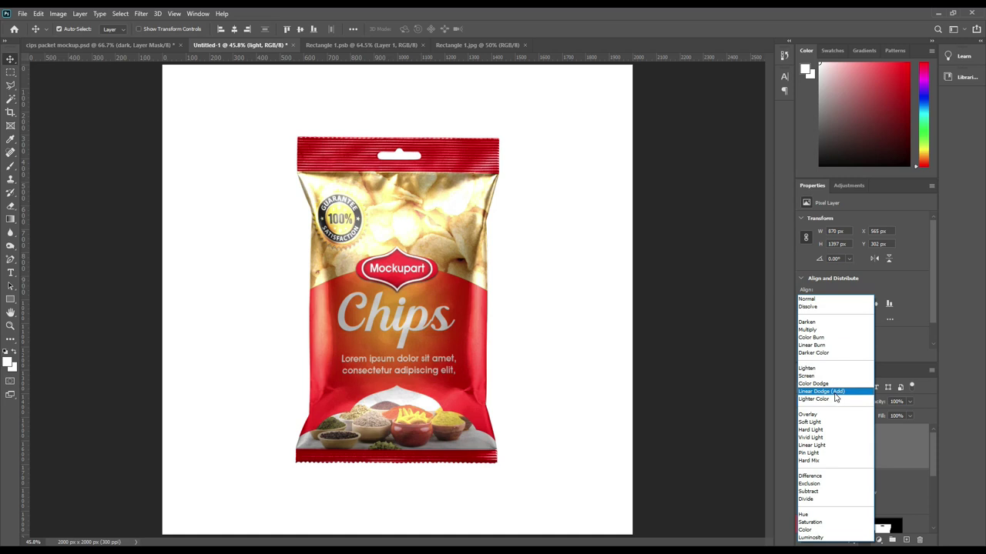
{"action": "left_click", "coordinate": [835, 392]}
{"action": "left_click", "coordinate": [876, 404]}
{"action": "mouse_move", "coordinate": [876, 404]}
{"action": "left_mouse_down"}
{"action": "mouse_move", "coordinate": [853, 403]}
{"action": "mouse_move", "coordinate": [884, 404]}
{"action": "left_mouse_up"}
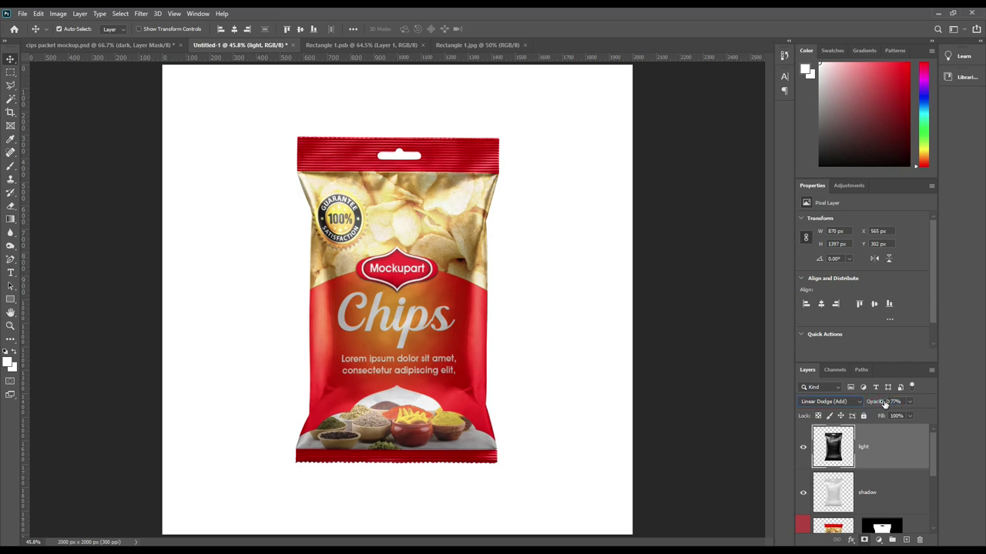
{"action": "left_click", "coordinate": [839, 402]}
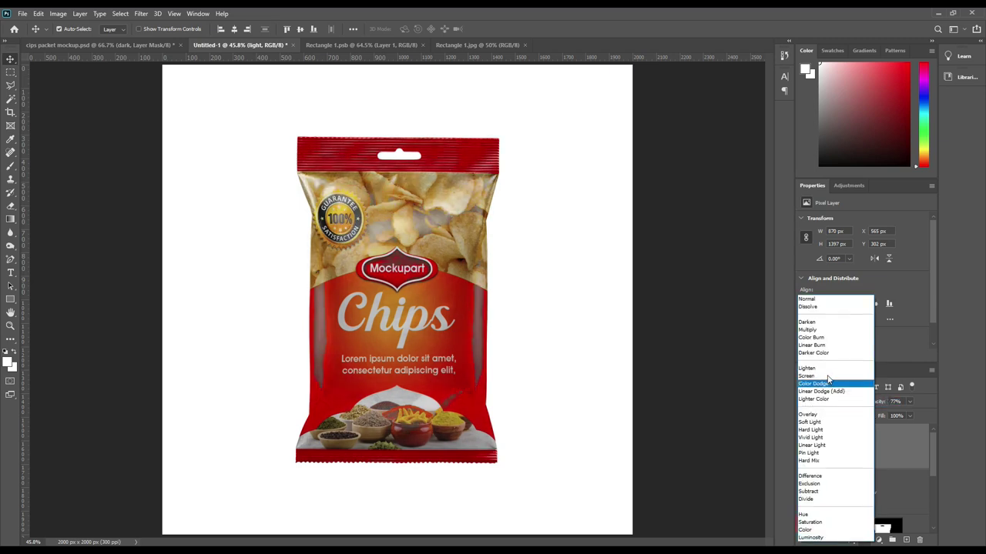
{"action": "left_click", "coordinate": [822, 376]}
{"action": "left_click_drag", "start_coordinate": [875, 404], "coordinate": [931, 405]}
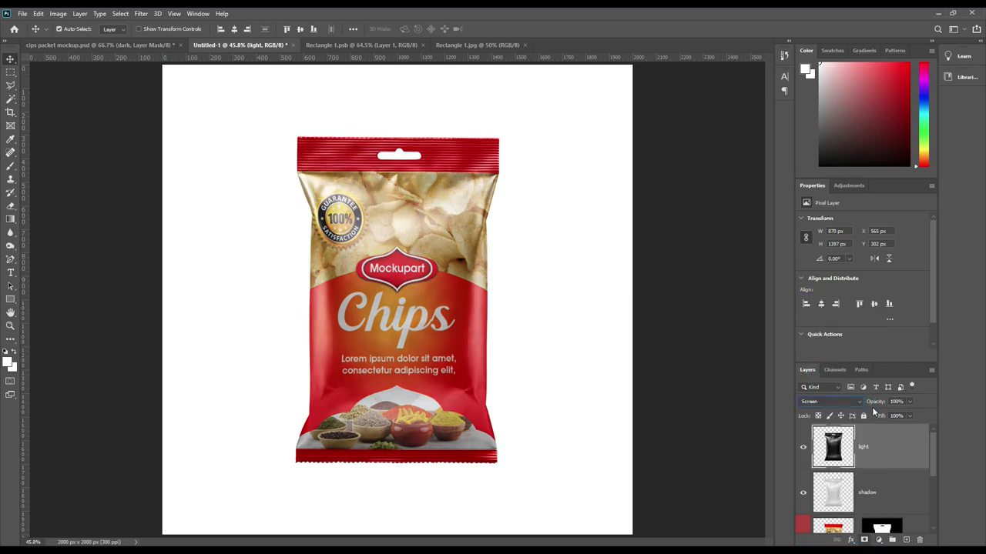
Step: Select the packet layers from the light layer down to snack_body and put them in a new group
{"action": "left_click", "coordinate": [893, 490]}
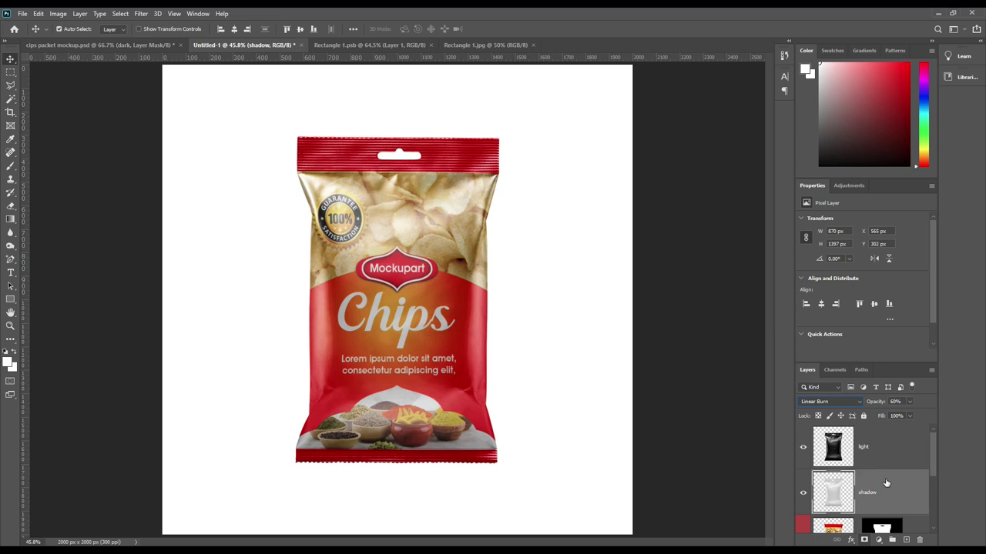
{"action": "left_click", "coordinate": [886, 448]}
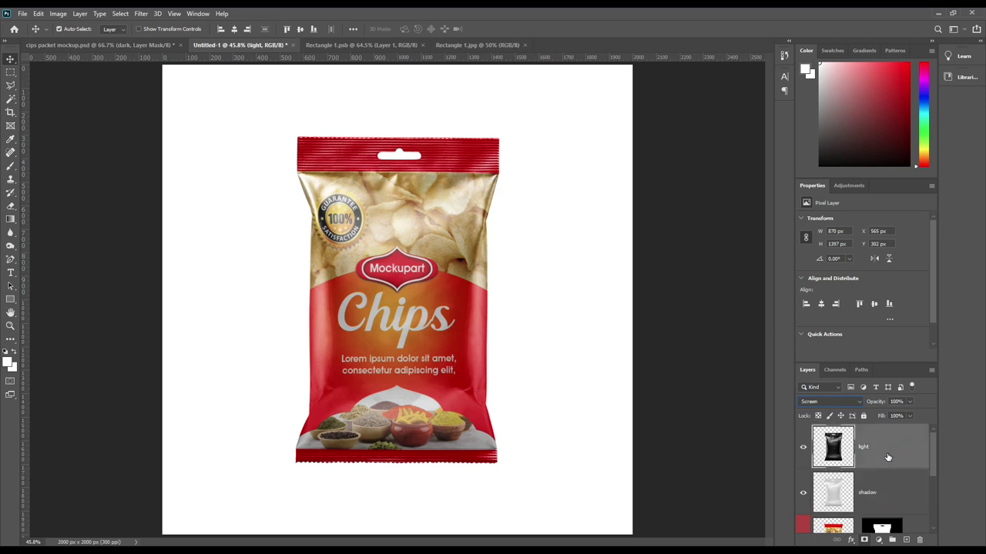
{"action": "scroll", "coordinate": [887, 454], "scroll_direction": "down", "scroll_amount": 2}
{"action": "scroll", "coordinate": [887, 458], "scroll_direction": "down", "scroll_amount": 1}
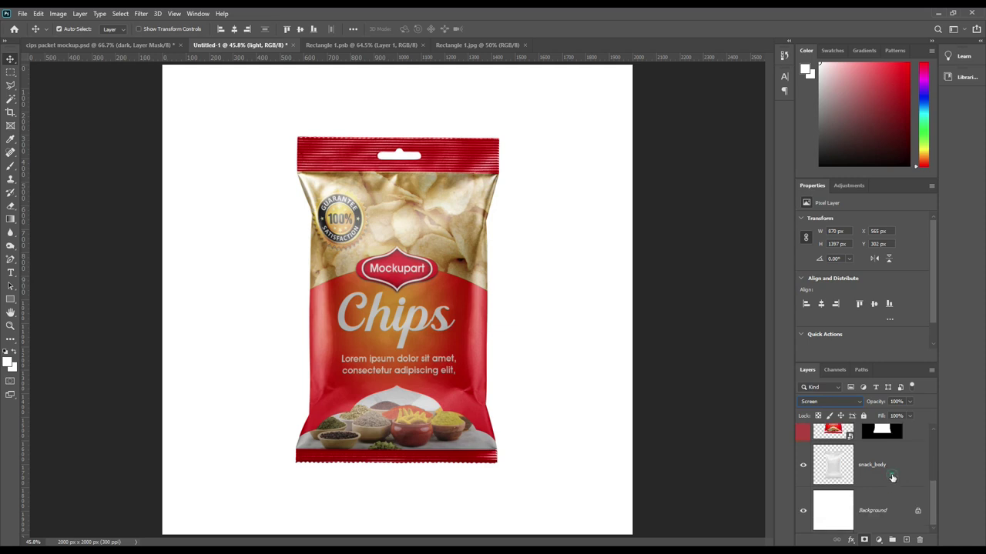
{"action": "left_click", "coordinate": [893, 474], "text": "shift"}
{"action": "left_click_drag", "start_coordinate": [895, 477], "coordinate": [893, 540]}
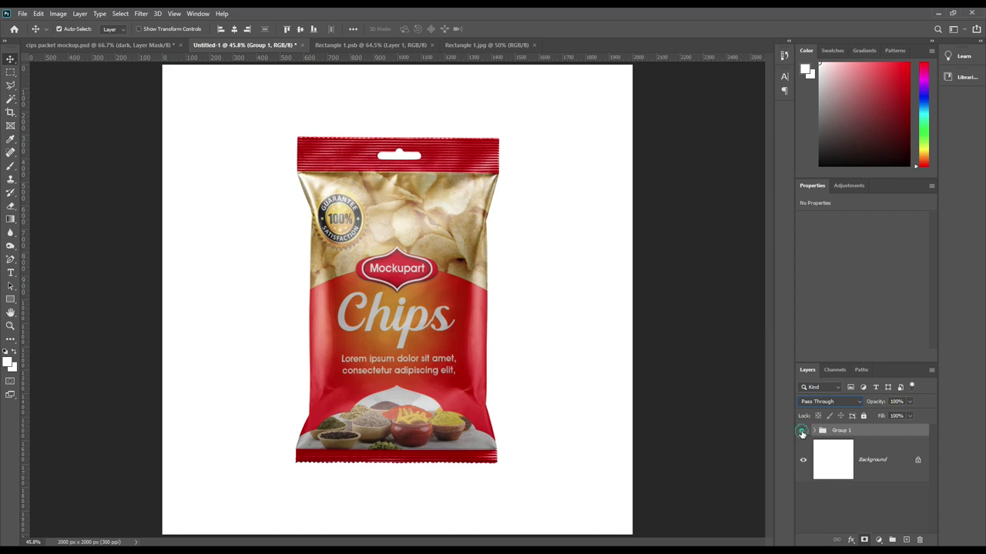
Step: Check Group 1's visibility, then drag it onto the cips packet mockup.jpg document
{"action": "left_click", "coordinate": [802, 431]}
{"action": "left_click", "coordinate": [803, 432]}
{"action": "left_click", "coordinate": [866, 434]}
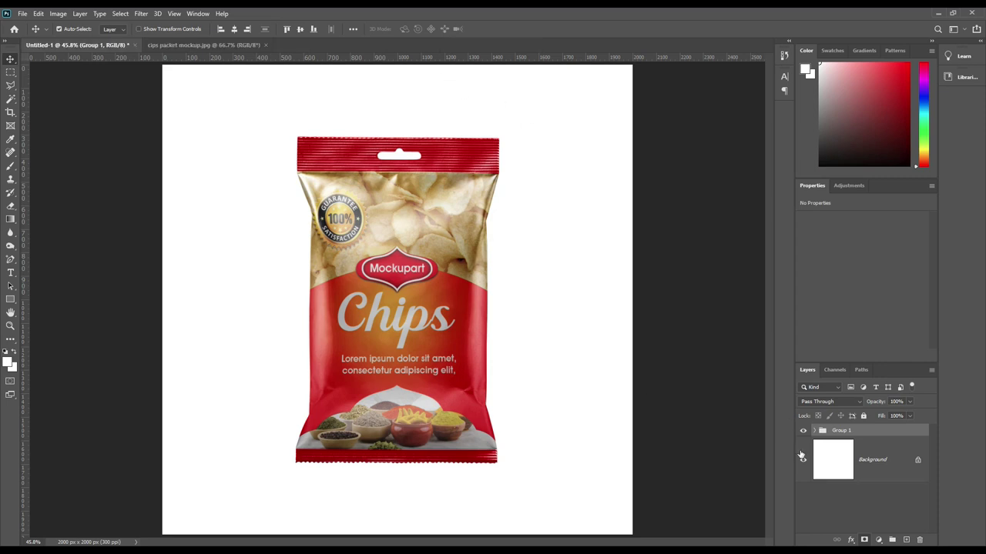
{"action": "left_click", "coordinate": [802, 431]}
{"action": "left_click", "coordinate": [802, 432]}
{"action": "mouse_move", "coordinate": [833, 438]}
{"action": "left_mouse_down"}
{"action": "mouse_move", "coordinate": [208, 41]}
{"action": "mouse_move", "coordinate": [250, 228]}
{"action": "left_mouse_up"}
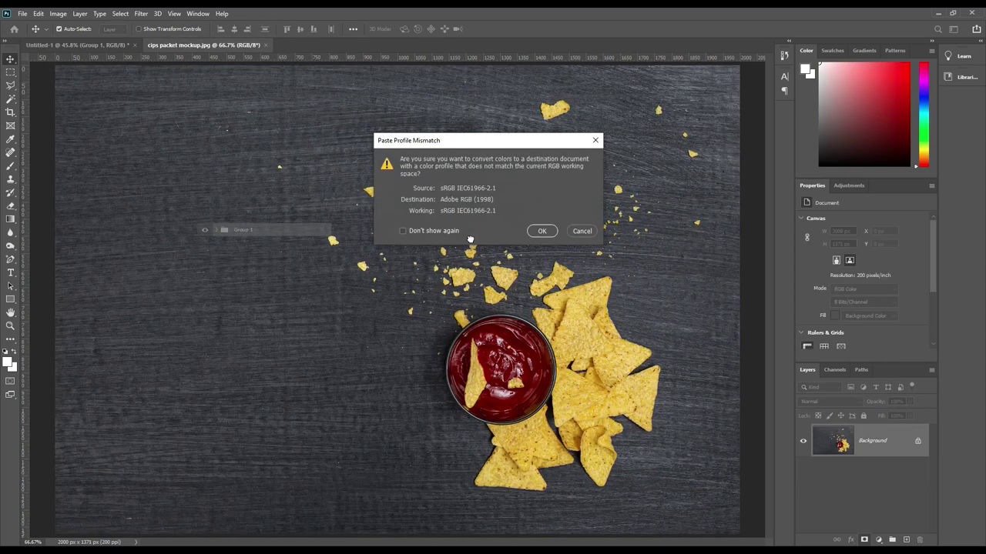
Step: Accept the Paste Profile Mismatch colour conversion to drop the Chips packet into the photo
{"action": "left_click", "coordinate": [543, 231]}
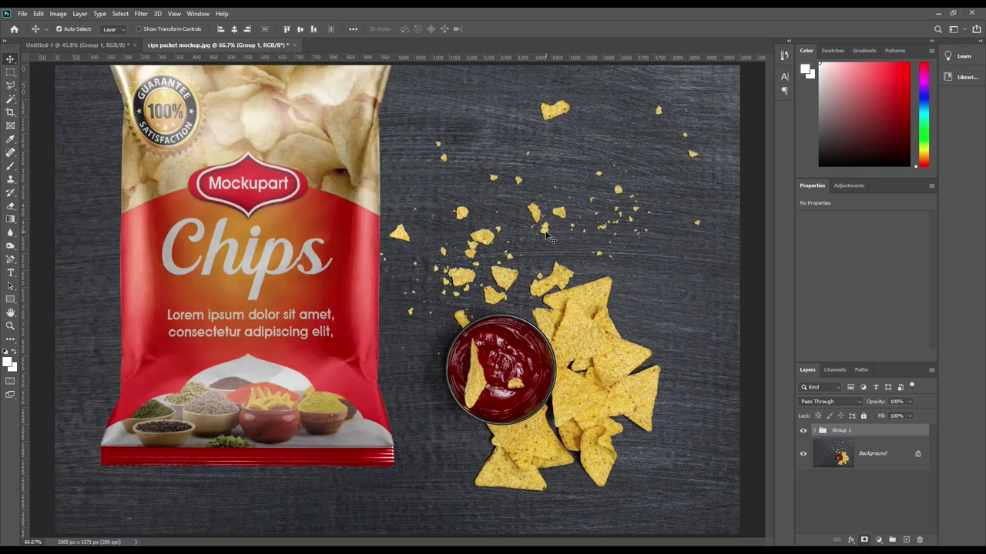
Step: Scale the placed Chips packet down to about 73.86% with Free Transform
{"action": "key", "text": "ctrl+t"}
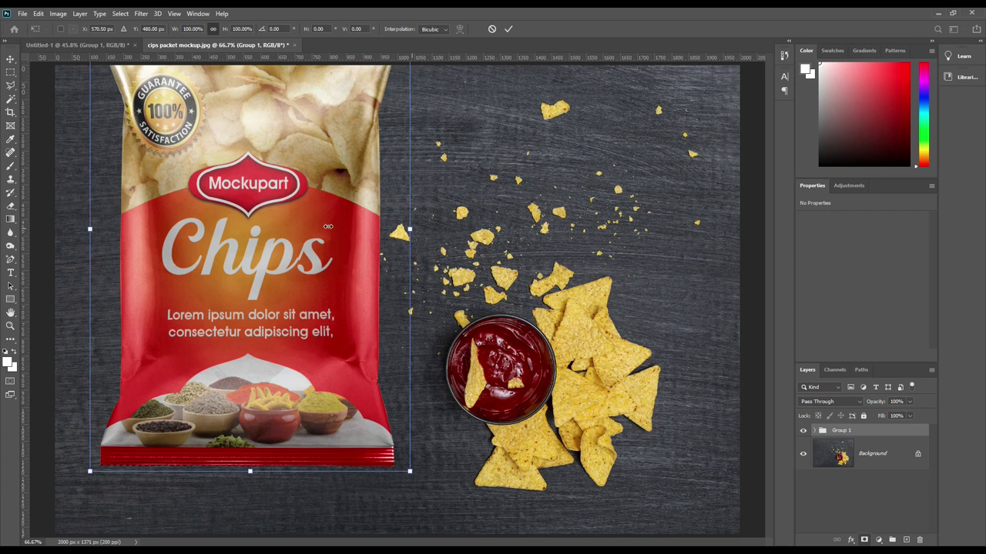
{"action": "left_click_drag", "start_coordinate": [328, 226], "coordinate": [328, 228]}
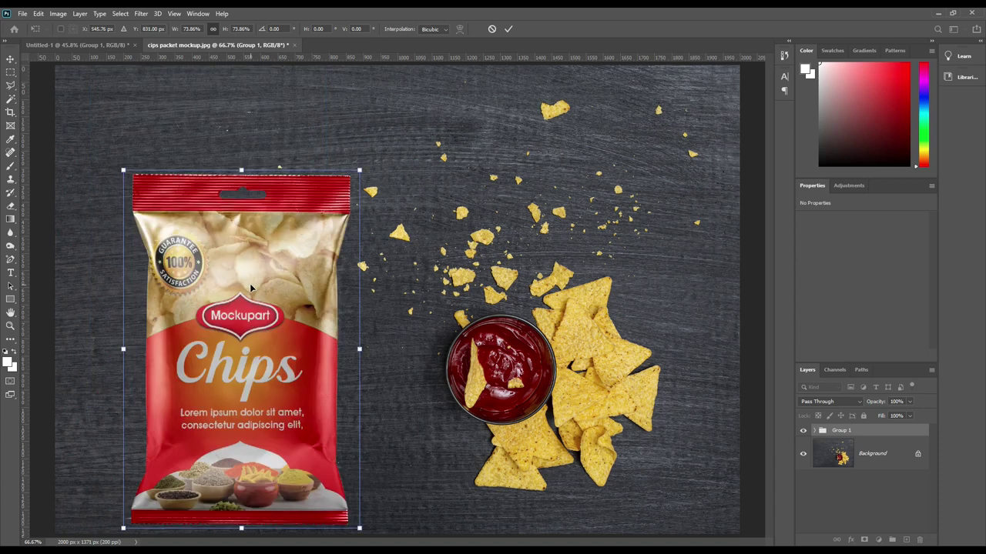
{"action": "left_click", "coordinate": [509, 29]}
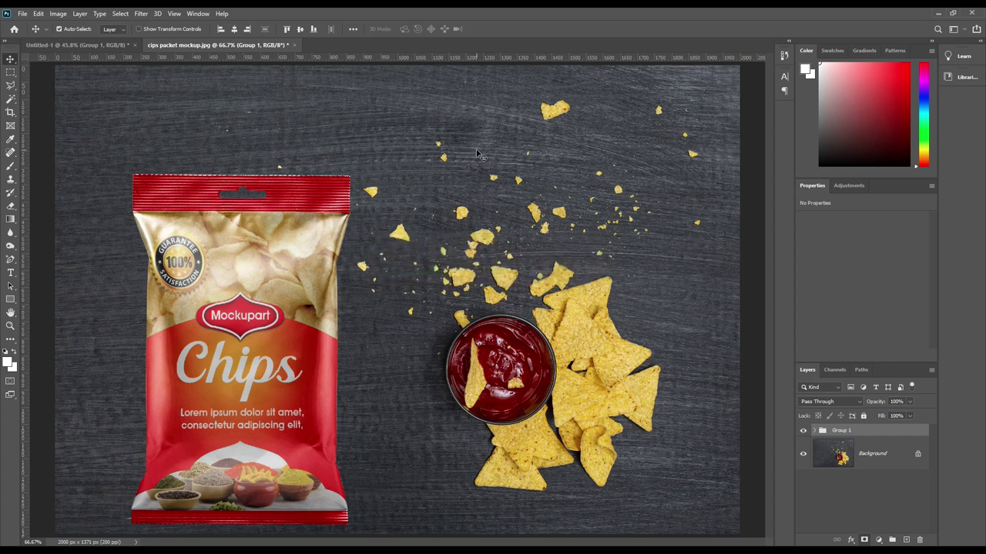
Step: Move the packet slightly up and rotate it about 7° counterclockwise beside the dip bowl
{"action": "key", "text": "ctrl+t"}
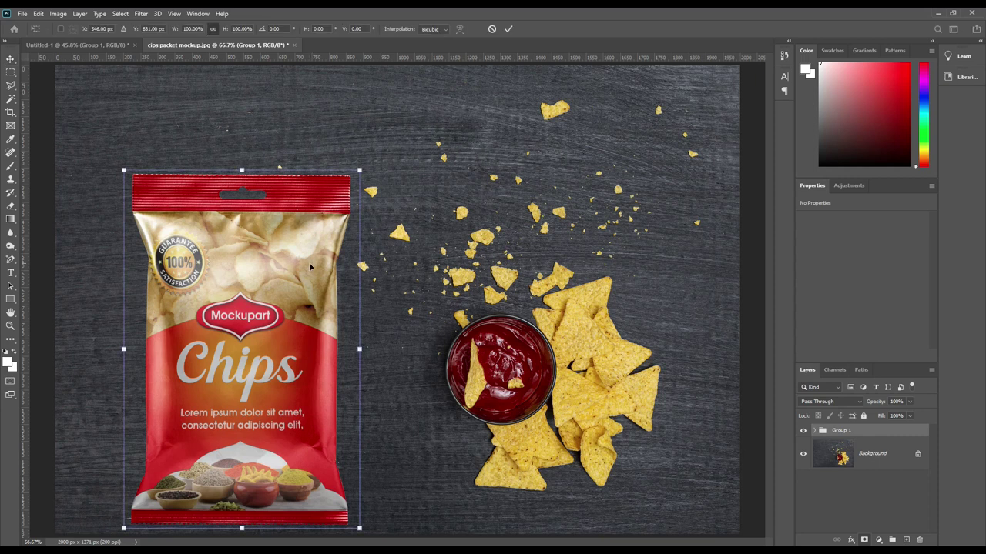
{"action": "left_click_drag", "start_coordinate": [315, 233], "coordinate": [323, 200]}
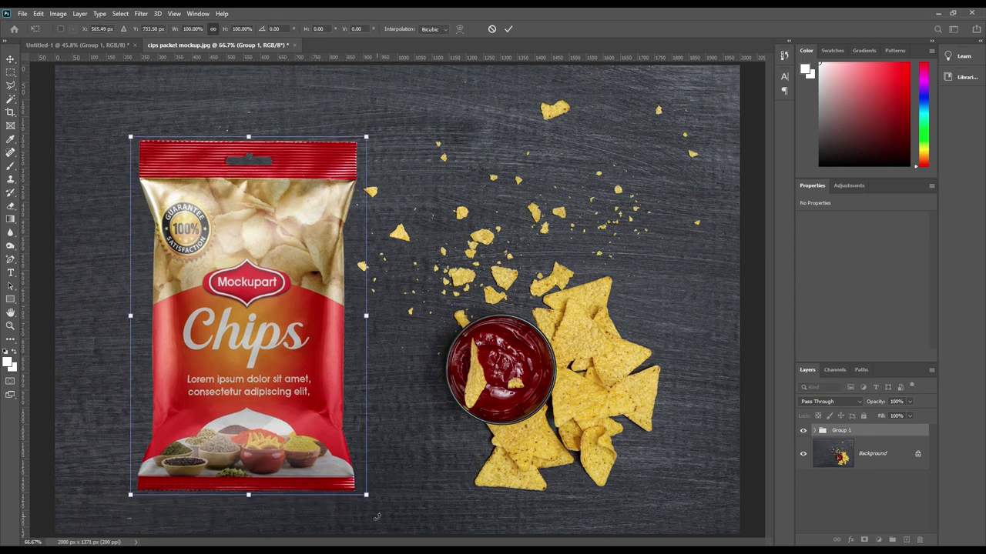
{"action": "left_click_drag", "start_coordinate": [377, 516], "coordinate": [418, 485]}
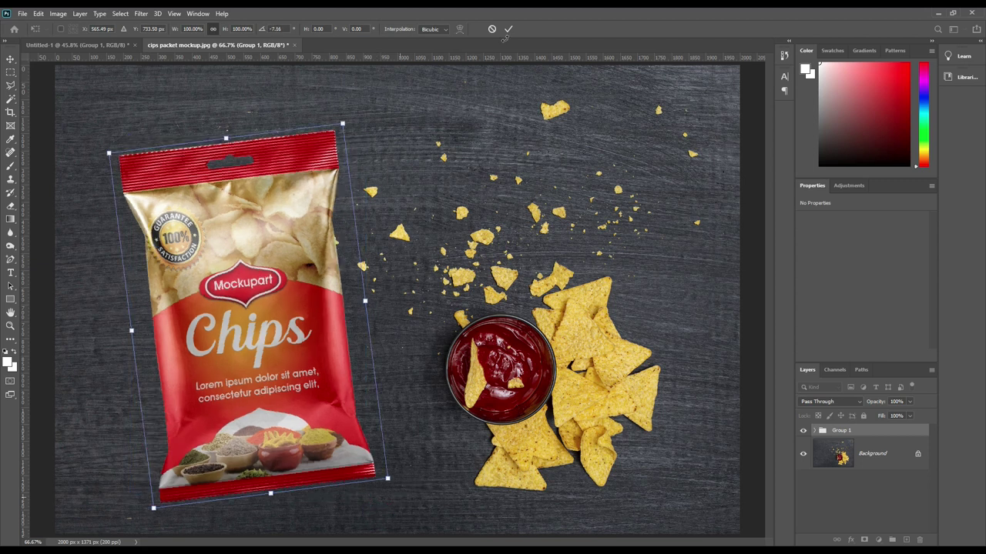
{"action": "left_click", "coordinate": [508, 29]}
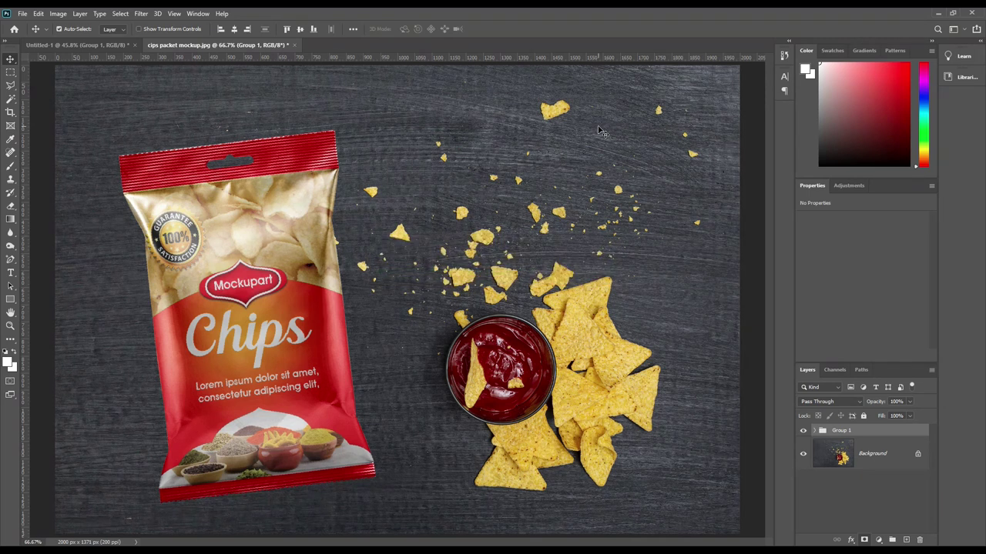
Step: Add a drop shadow to snack_body with 43 px distance and 46% opacity
{"action": "left_click", "coordinate": [813, 430]}
{"action": "scroll", "coordinate": [882, 473], "scroll_direction": "down", "scroll_amount": 1}
{"action": "scroll", "coordinate": [886, 473], "scroll_direction": "down", "scroll_amount": 1}
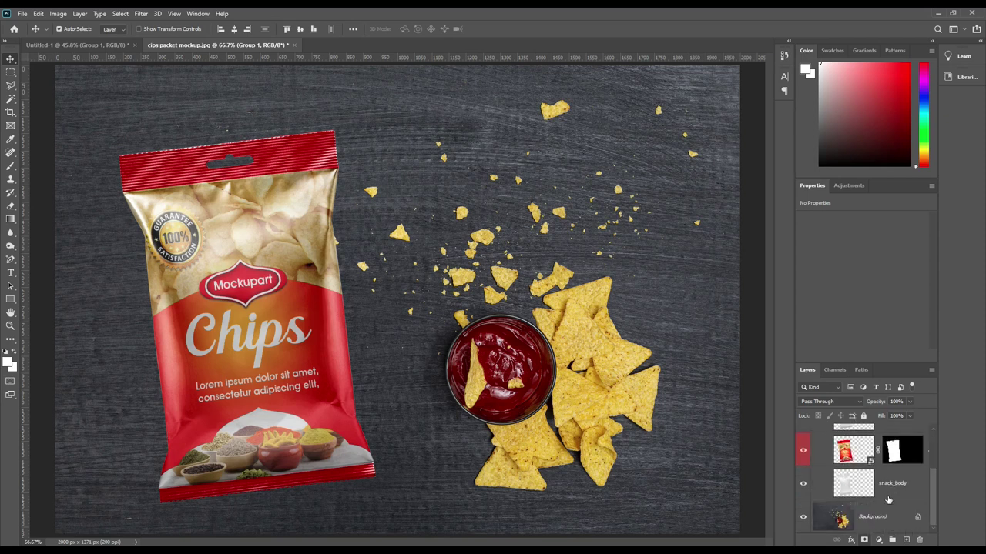
{"action": "left_click_drag", "start_coordinate": [897, 483], "coordinate": [842, 537]}
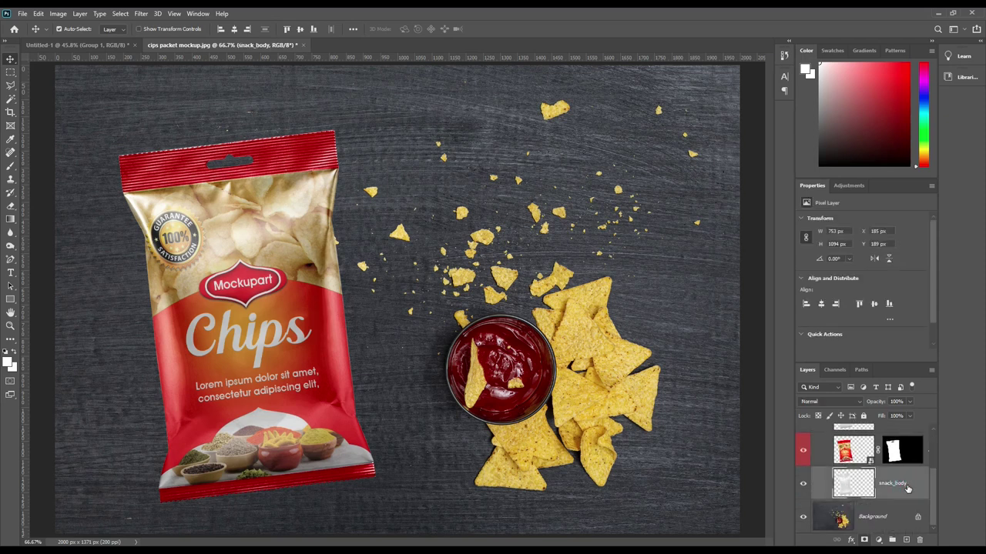
{"action": "left_click", "coordinate": [850, 540]}
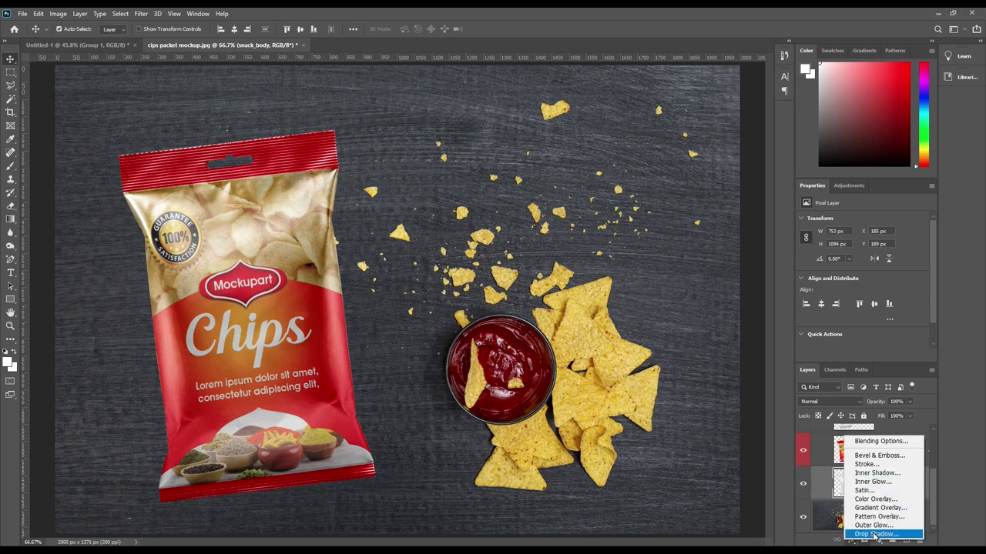
{"action": "left_click", "coordinate": [874, 535]}
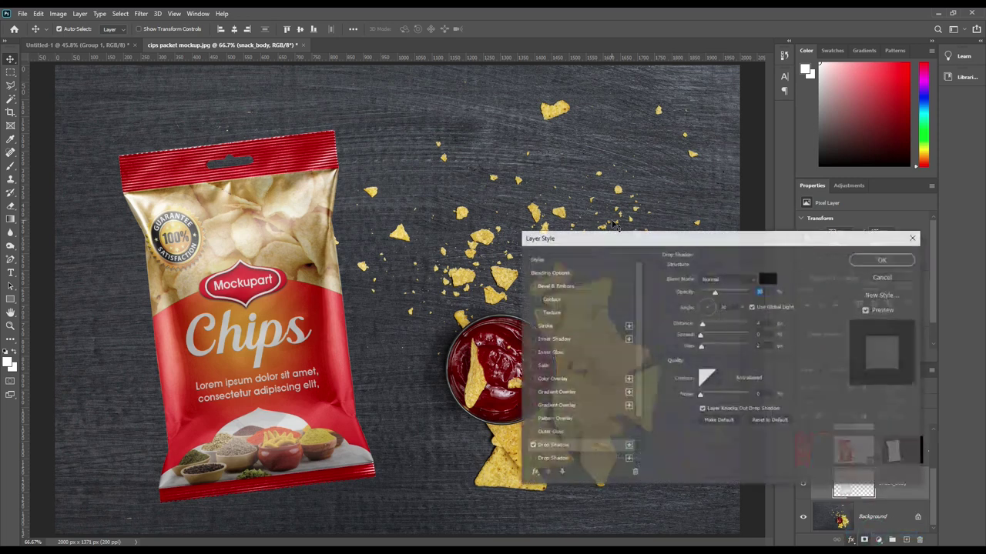
{"action": "left_click_drag", "start_coordinate": [583, 243], "coordinate": [614, 206]}
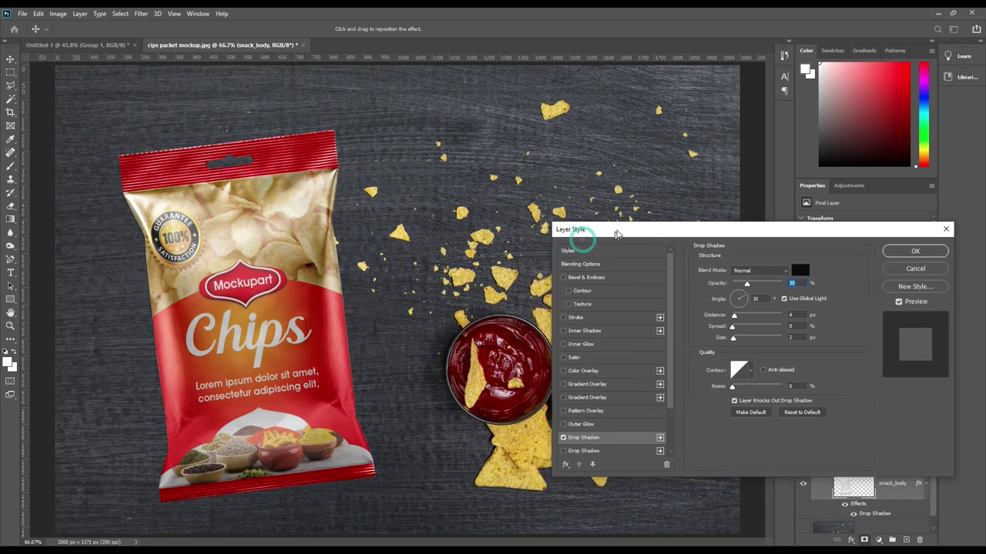
{"action": "left_click_drag", "start_coordinate": [734, 286], "coordinate": [768, 291]}
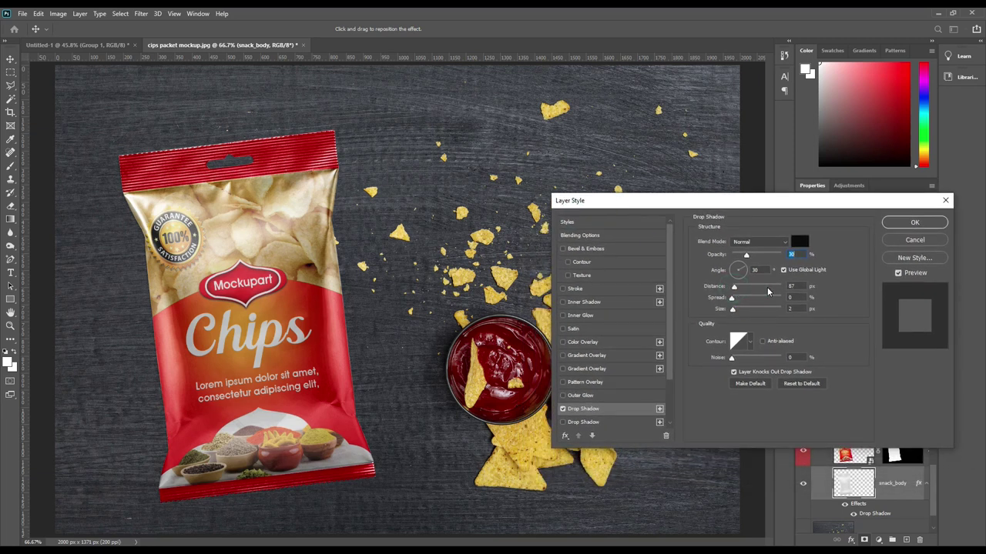
{"action": "left_click_drag", "start_coordinate": [767, 292], "coordinate": [738, 290]}
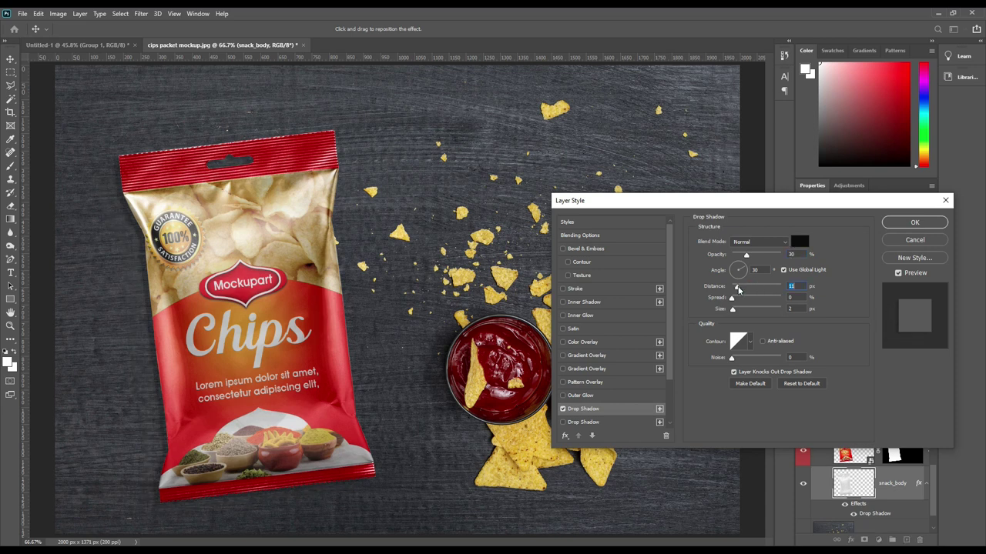
{"action": "left_click_drag", "start_coordinate": [746, 255], "coordinate": [756, 256]}
Step: Enable a second Linear Burn drop shadow at 15% opacity, 34 px distance, 27 px size
{"action": "left_click", "coordinate": [600, 426]}
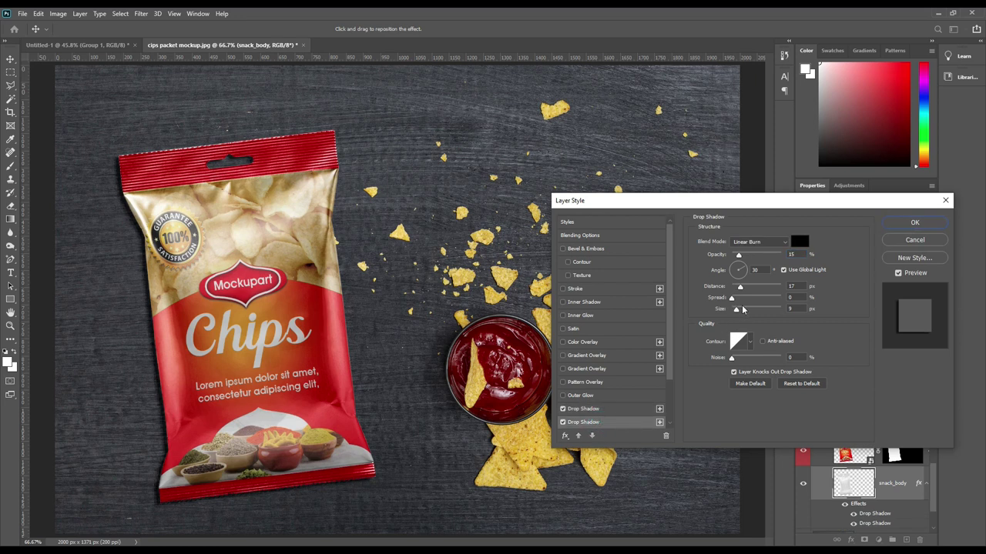
{"action": "left_click_drag", "start_coordinate": [740, 287], "coordinate": [750, 288]}
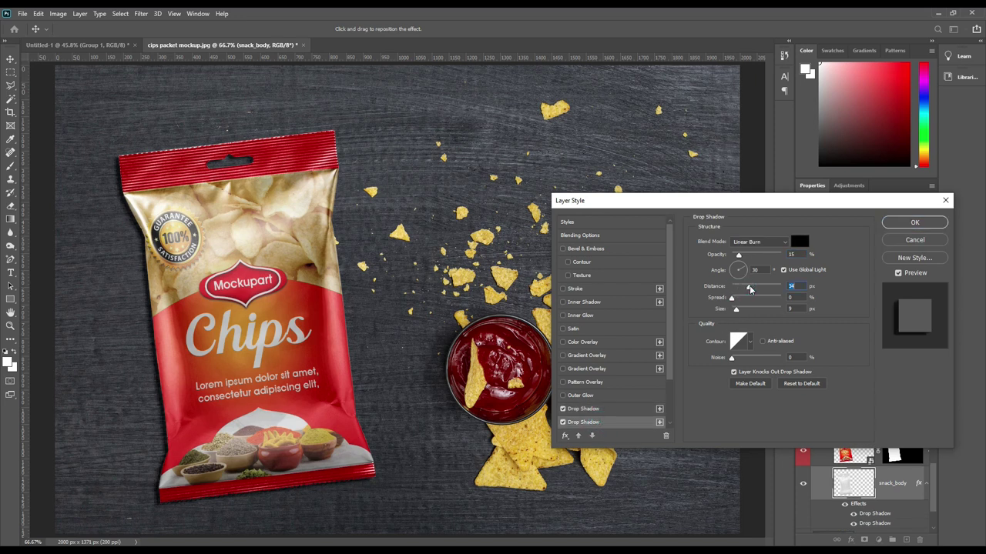
{"action": "left_click", "coordinate": [750, 309]}
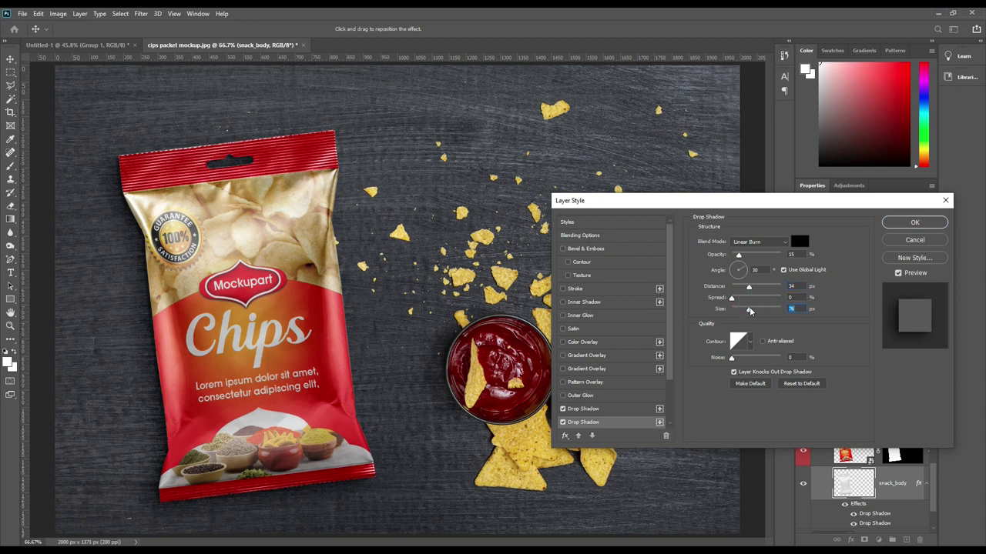
{"action": "left_click", "coordinate": [745, 310]}
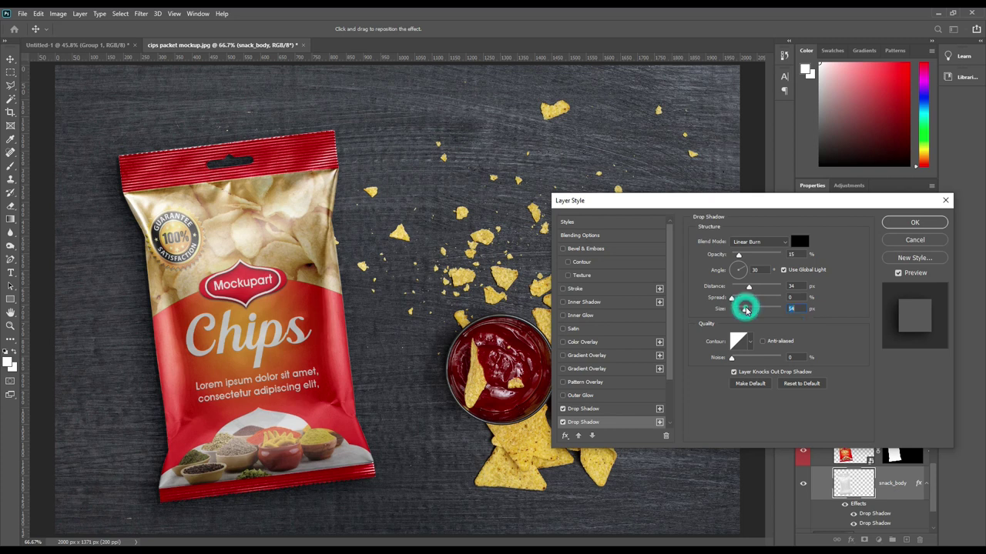
{"action": "left_click", "coordinate": [740, 311]}
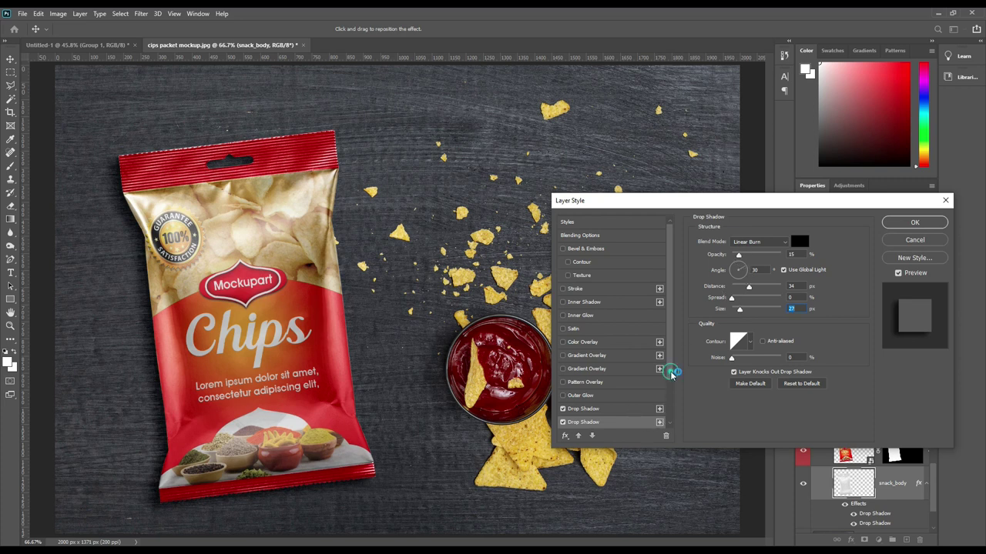
Step: Enable a third drop shadow set to Multiply, 50 px distance, size reduced to about 8 px
{"action": "scroll", "coordinate": [570, 401], "scroll_direction": "down", "scroll_amount": 2}
{"action": "left_click", "coordinate": [562, 402]}
{"action": "left_click", "coordinate": [597, 403]}
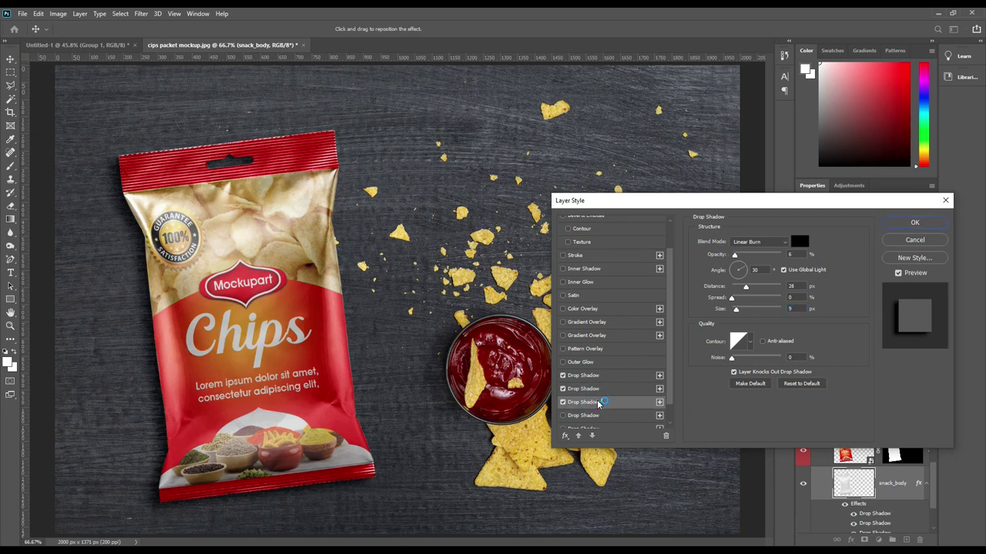
{"action": "left_click", "coordinate": [752, 287]}
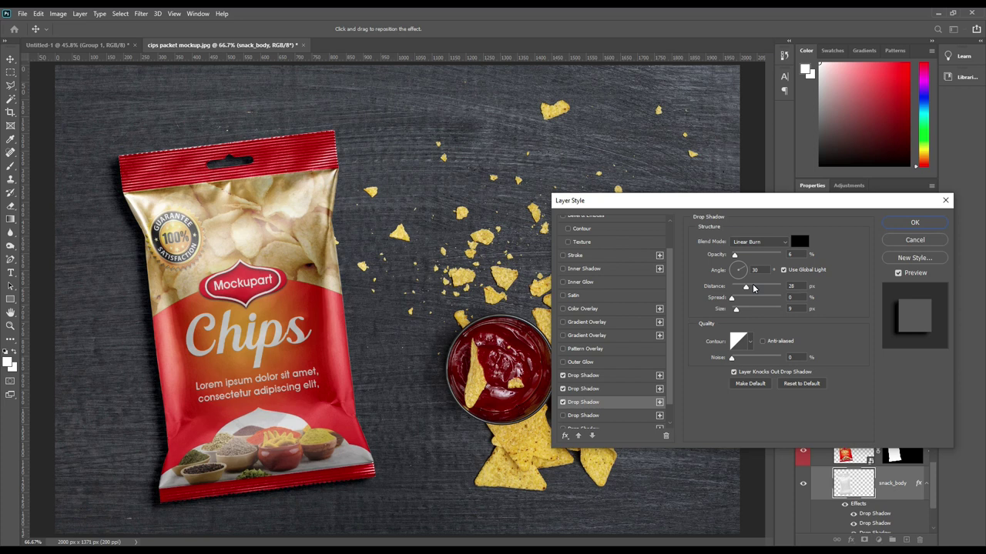
{"action": "left_click", "coordinate": [753, 287]}
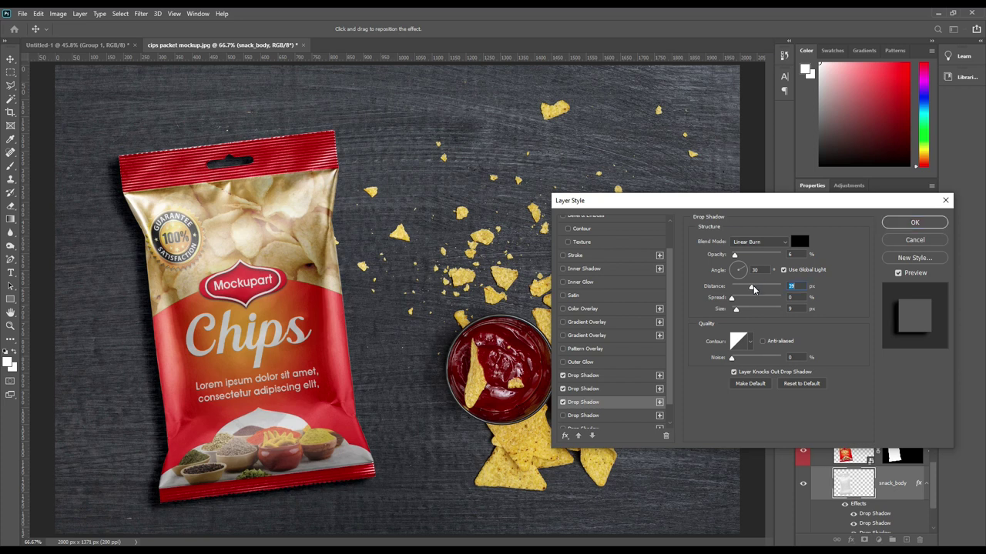
{"action": "left_click", "coordinate": [757, 287]}
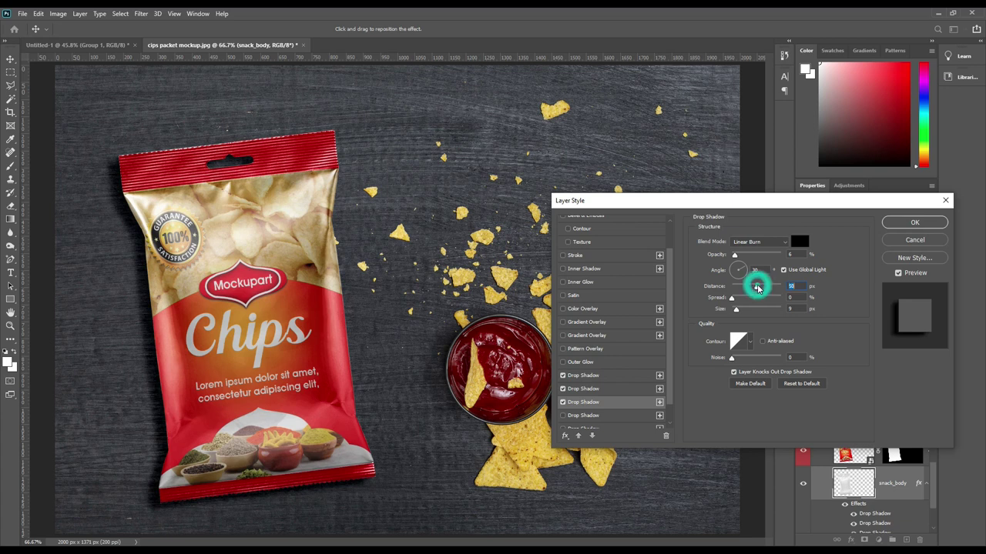
{"action": "left_click", "coordinate": [762, 242]}
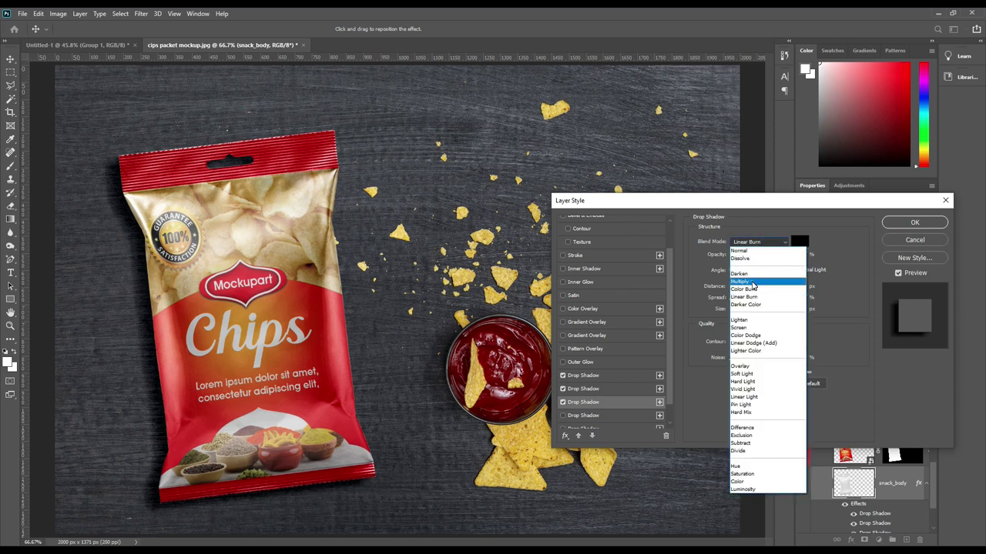
{"action": "left_click", "coordinate": [756, 282]}
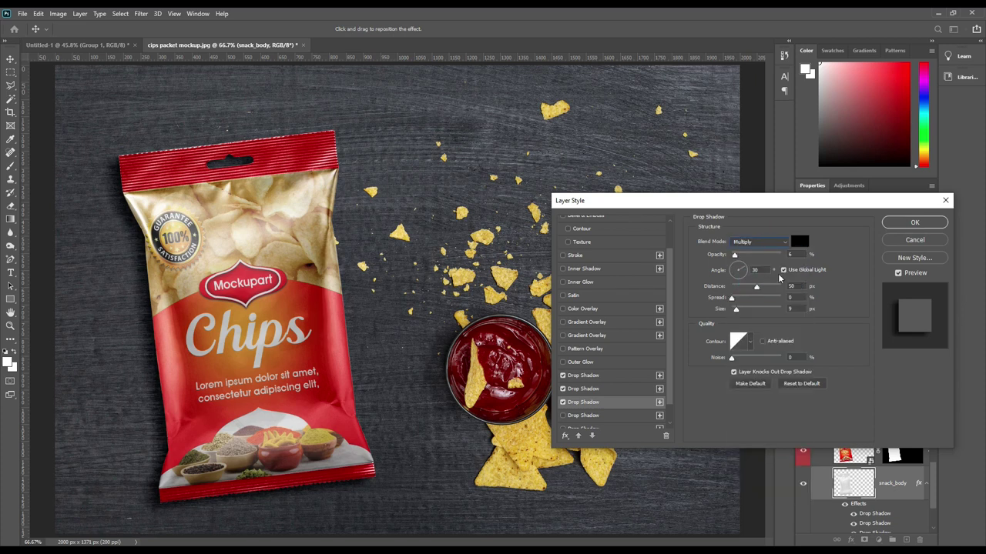
{"action": "left_click", "coordinate": [735, 310]}
Step: Make the second drop shadow Multiply with 28% opacity, 32 px distance and 10 px size
{"action": "left_click", "coordinate": [600, 388]}
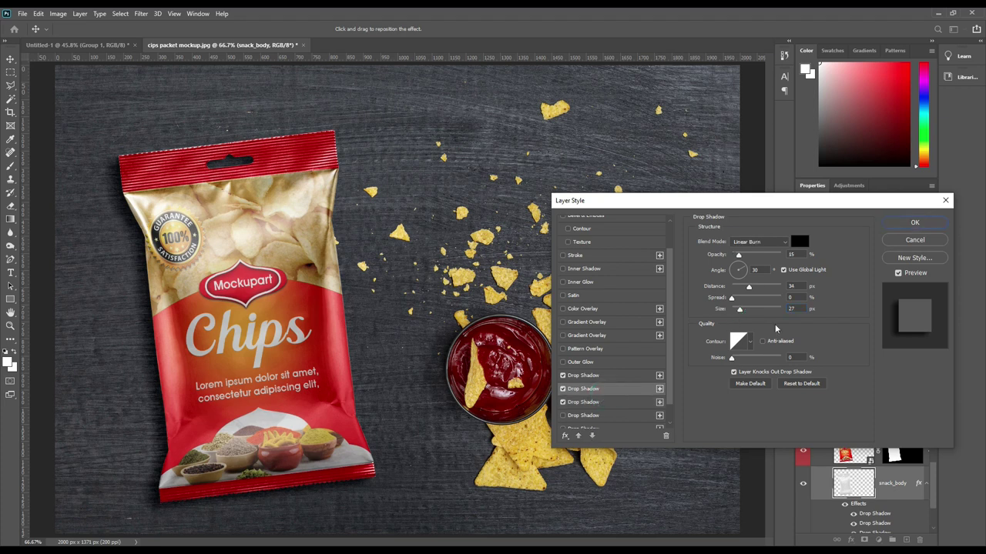
{"action": "left_click_drag", "start_coordinate": [736, 313], "coordinate": [735, 312]}
{"action": "left_click_drag", "start_coordinate": [734, 312], "coordinate": [745, 291]}
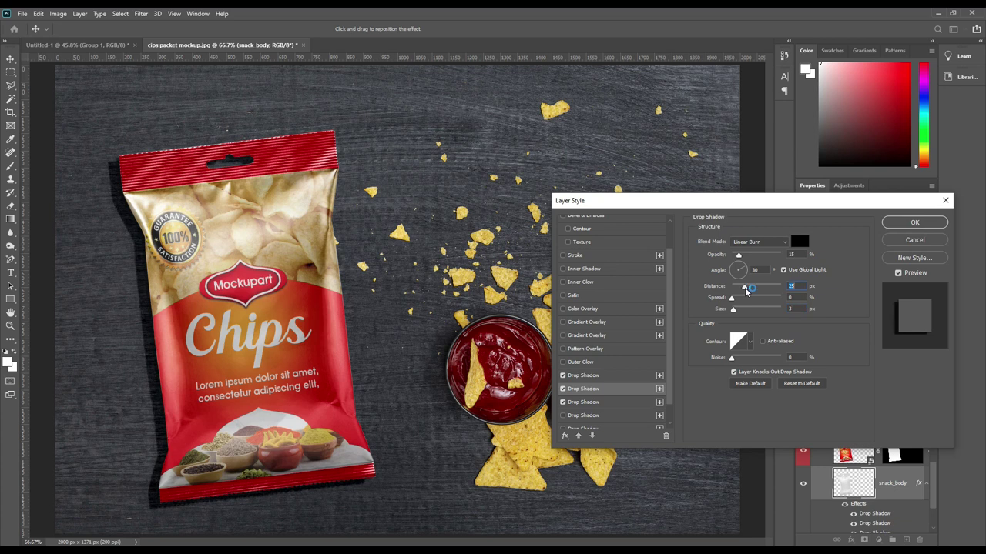
{"action": "left_click_drag", "start_coordinate": [743, 290], "coordinate": [742, 291]}
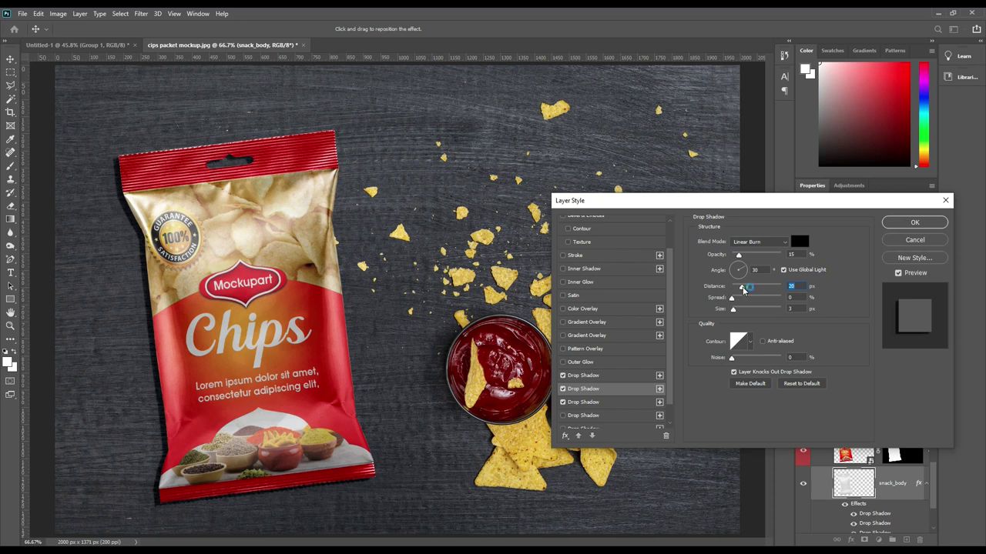
{"action": "left_click", "coordinate": [745, 289]}
{"action": "left_click", "coordinate": [746, 289]}
{"action": "left_click_drag", "start_coordinate": [745, 288], "coordinate": [749, 288]}
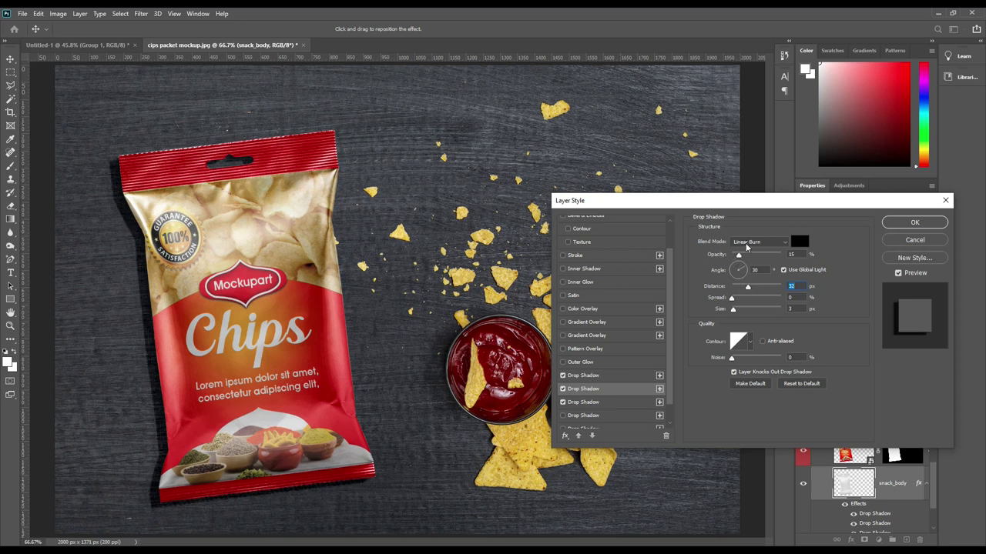
{"action": "left_click", "coordinate": [768, 245]}
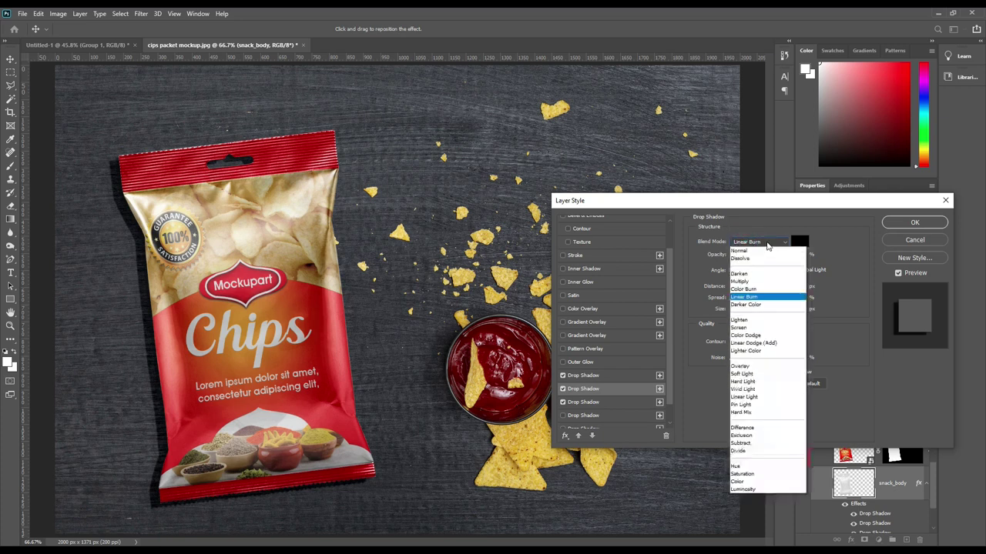
{"action": "left_click", "coordinate": [747, 281]}
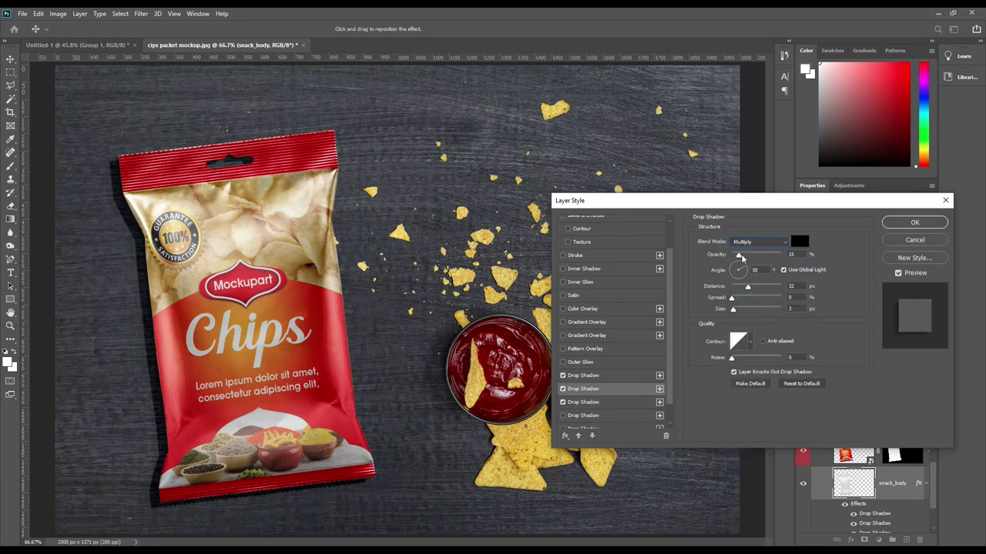
{"action": "left_click", "coordinate": [746, 255]}
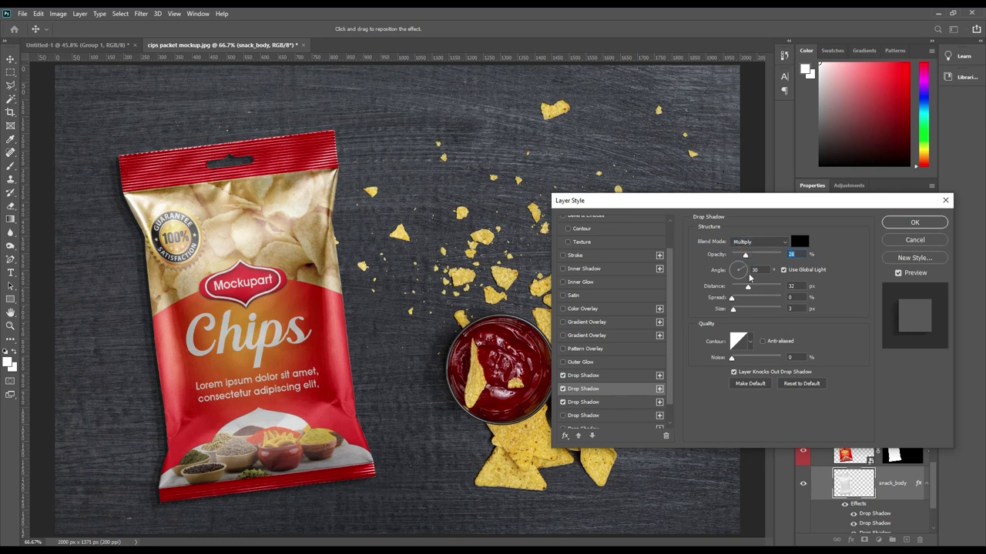
{"action": "left_click", "coordinate": [737, 309]}
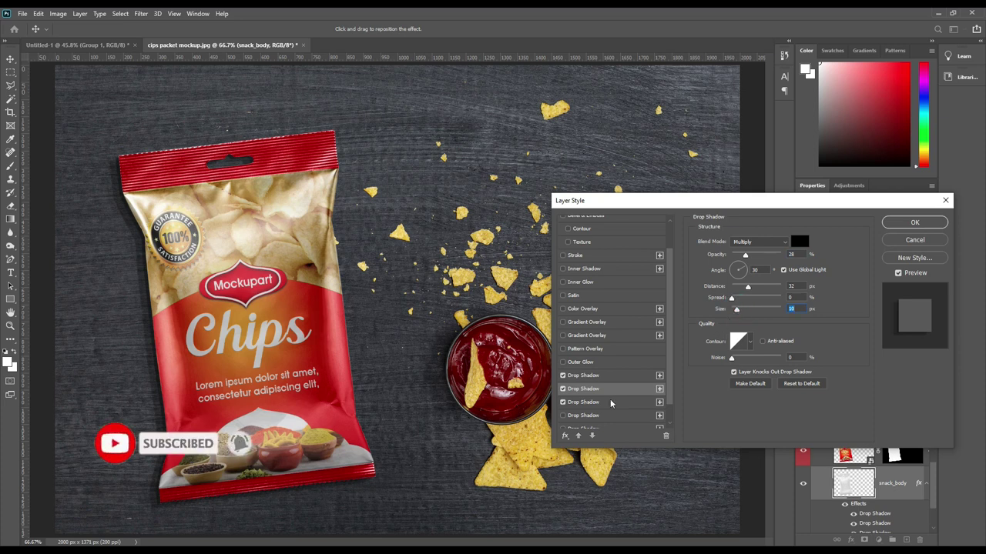
Step: Set the third drop shadow to 35 px size and 33% opacity
{"action": "left_click", "coordinate": [605, 402]}
{"action": "left_click", "coordinate": [742, 259]}
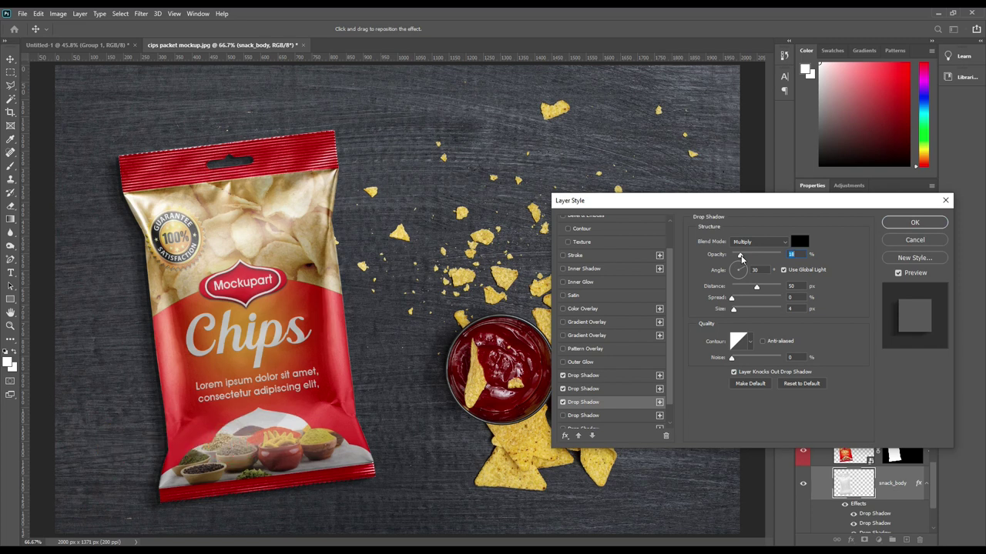
{"action": "left_click", "coordinate": [741, 311]}
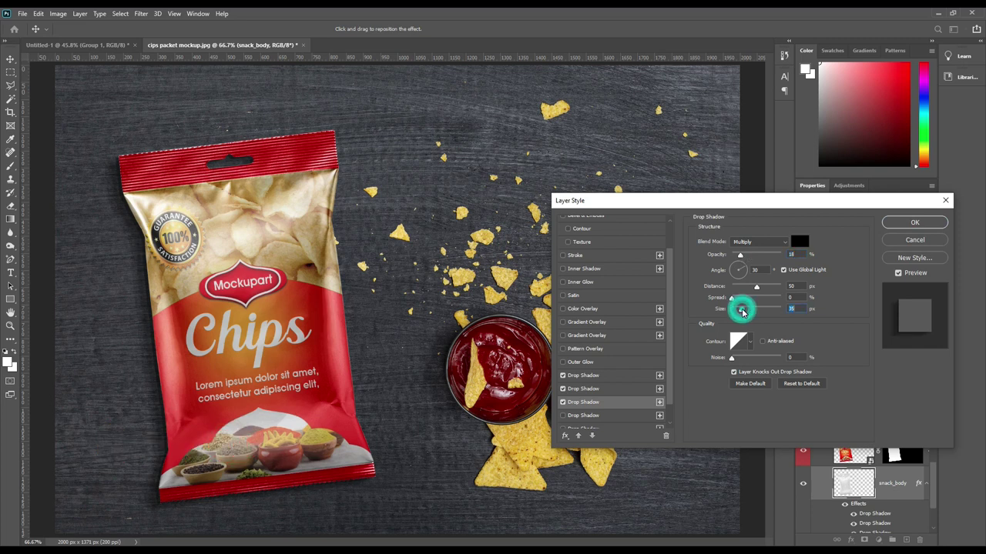
{"action": "left_click", "coordinate": [754, 256]}
{"action": "left_click", "coordinate": [749, 256]}
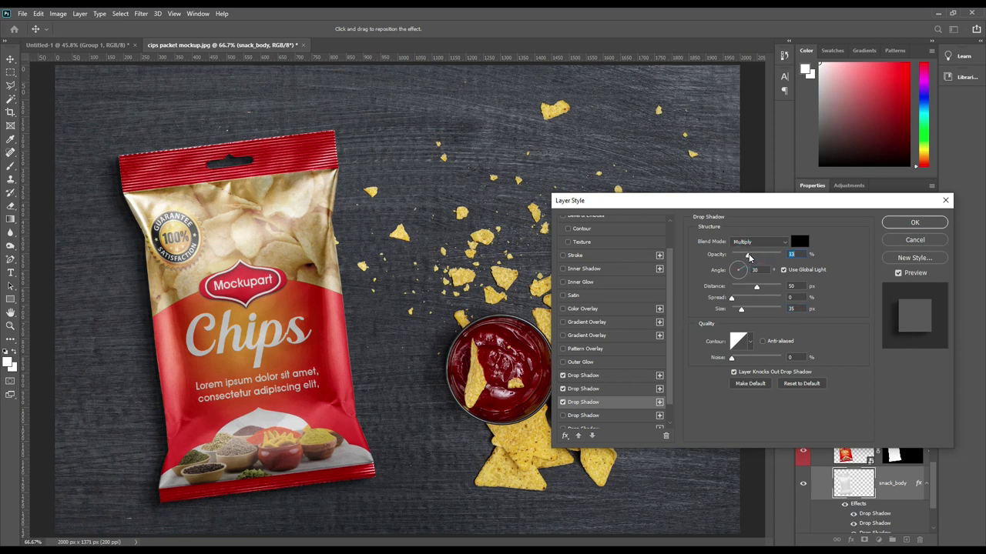
Step: Apply the layered drop shadows, collapse Group 1 and deselect all layers
{"action": "left_click", "coordinate": [905, 224]}
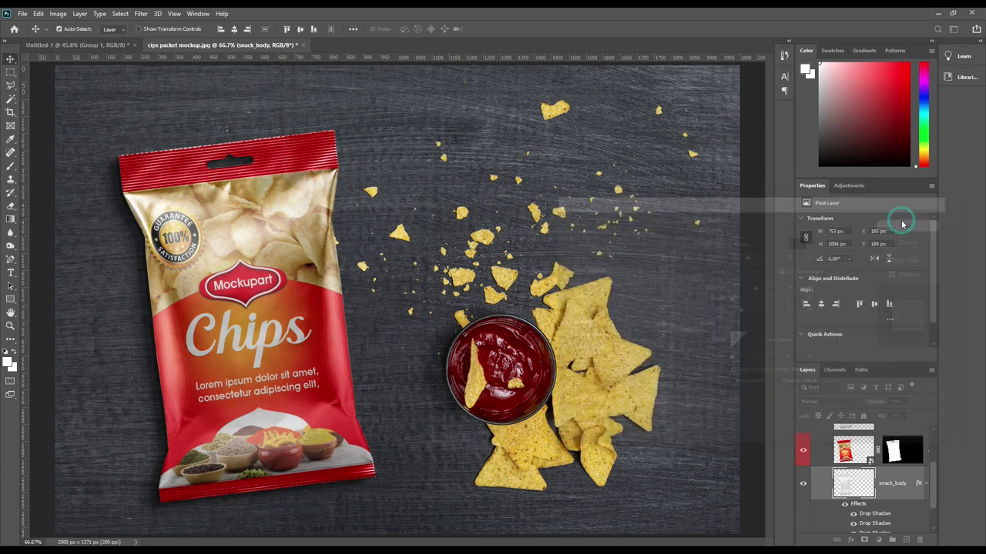
{"action": "left_click", "coordinate": [495, 200]}
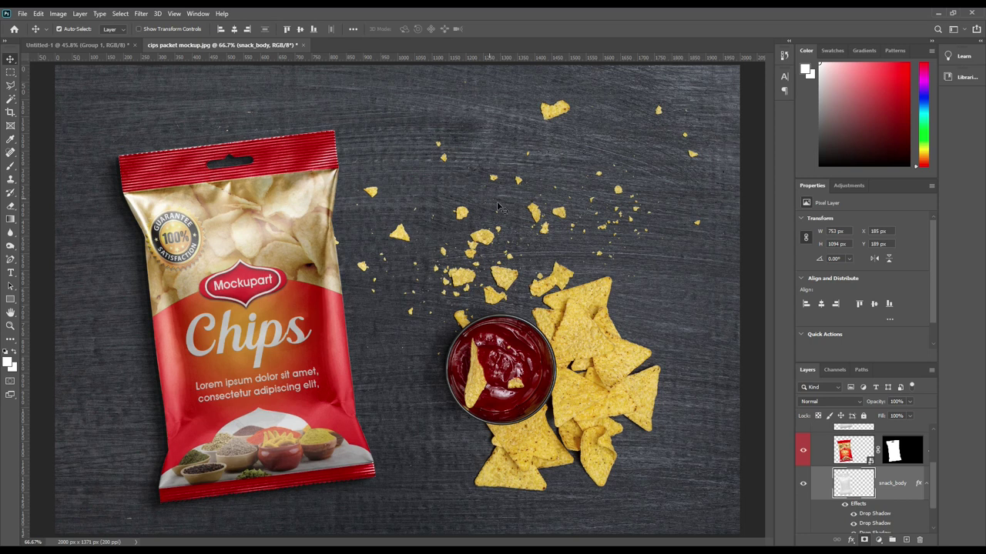
{"action": "scroll", "coordinate": [849, 463], "scroll_direction": "up", "scroll_amount": 2}
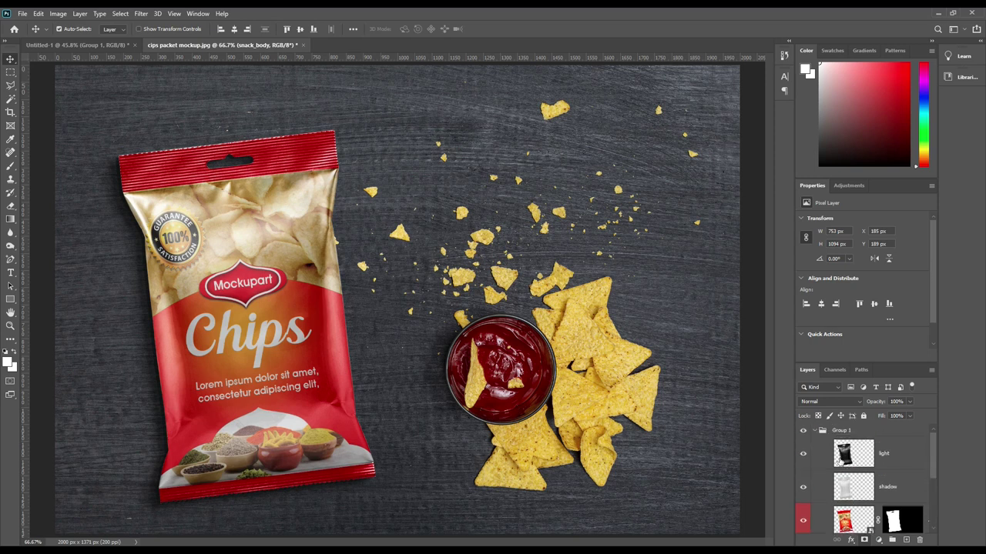
{"action": "left_click", "coordinate": [815, 430]}
{"action": "left_click", "coordinate": [837, 490]}
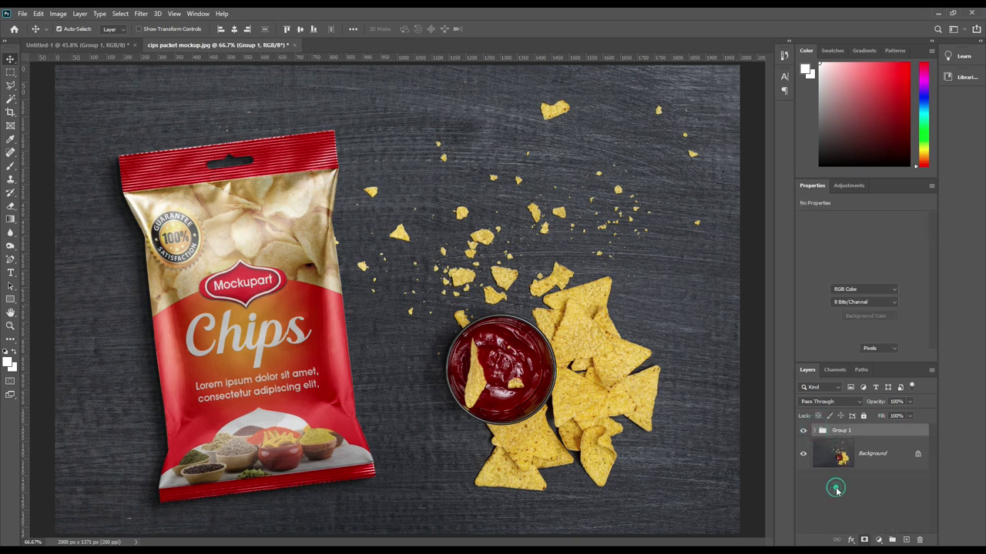